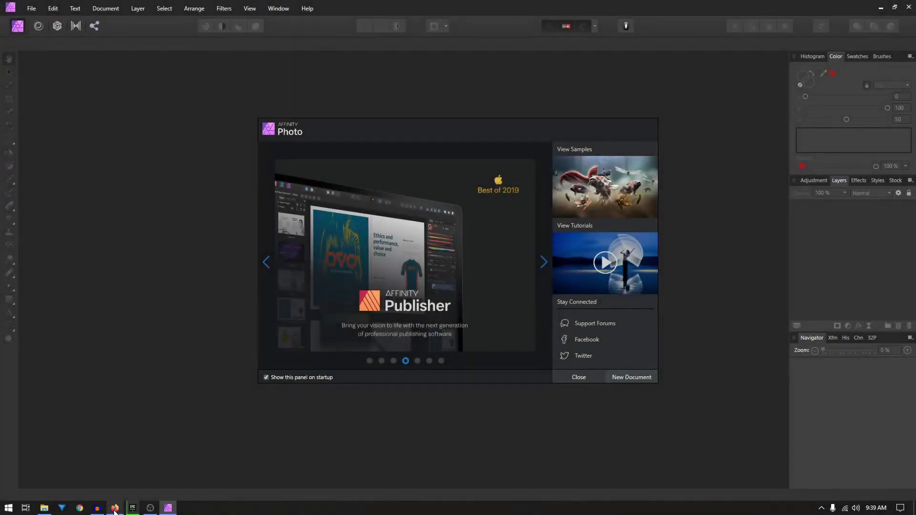
Bring the Firefox window with the BRUNO Behance reference poster to the front.
left_click(114, 508)
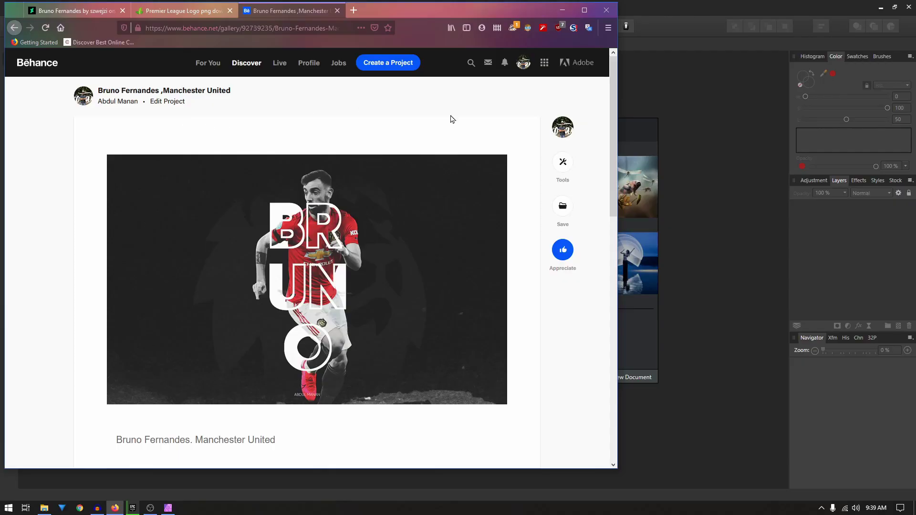
Check the Behance notifications, then move through the DeviantArt cutout and Premier League Logo tabs.
left_click(505, 67)
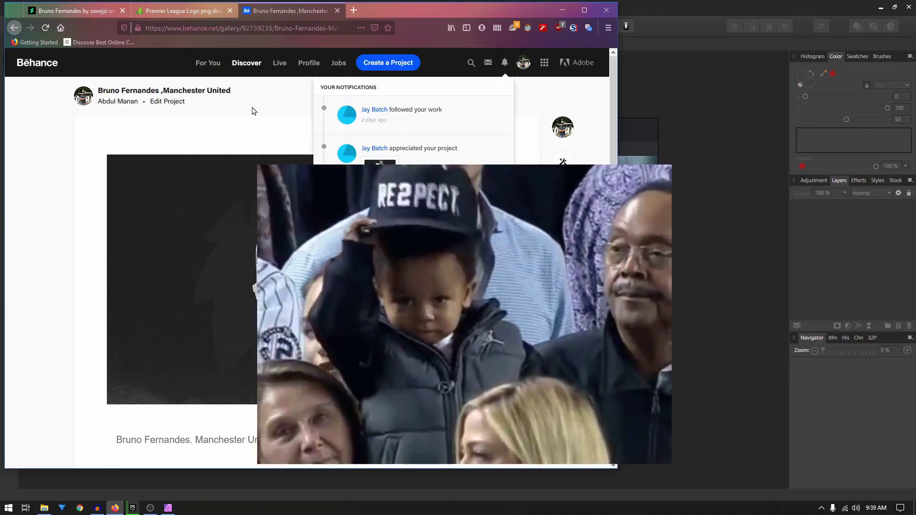
left_click(267, 103)
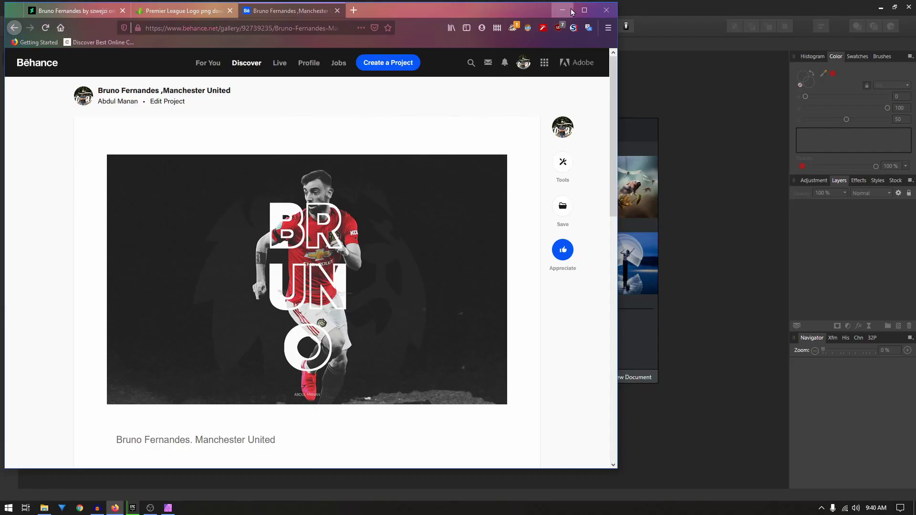
left_click(59, 14)
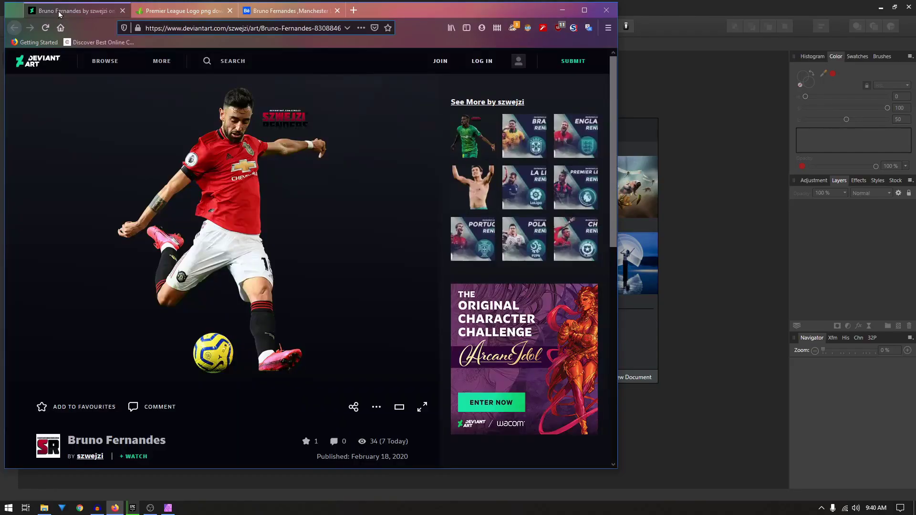
left_click(196, 11)
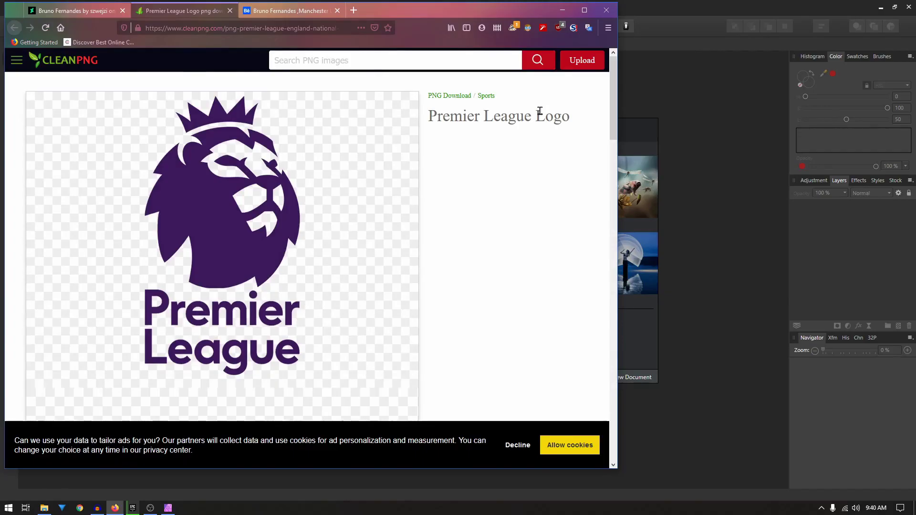
Minimize Firefox and create a blank 1280 × 720 px WXGA 720p web document.
left_click(564, 14)
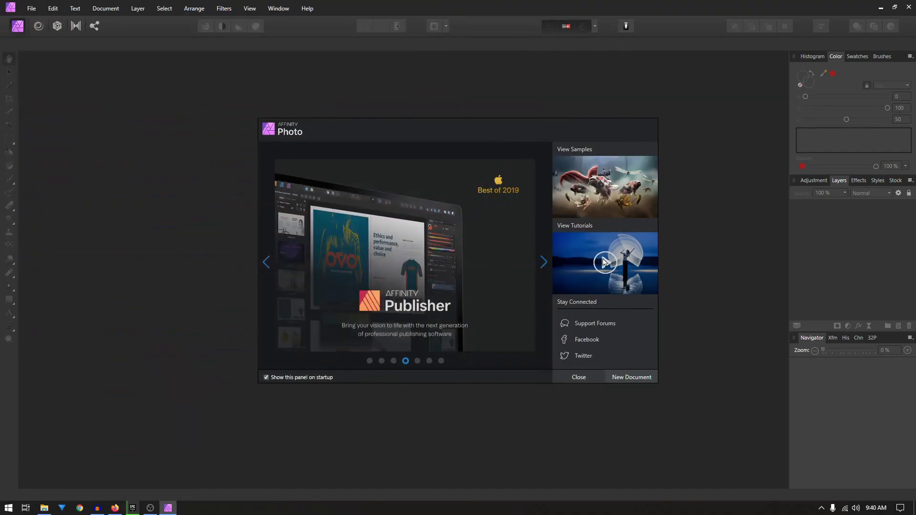
left_click(630, 377)
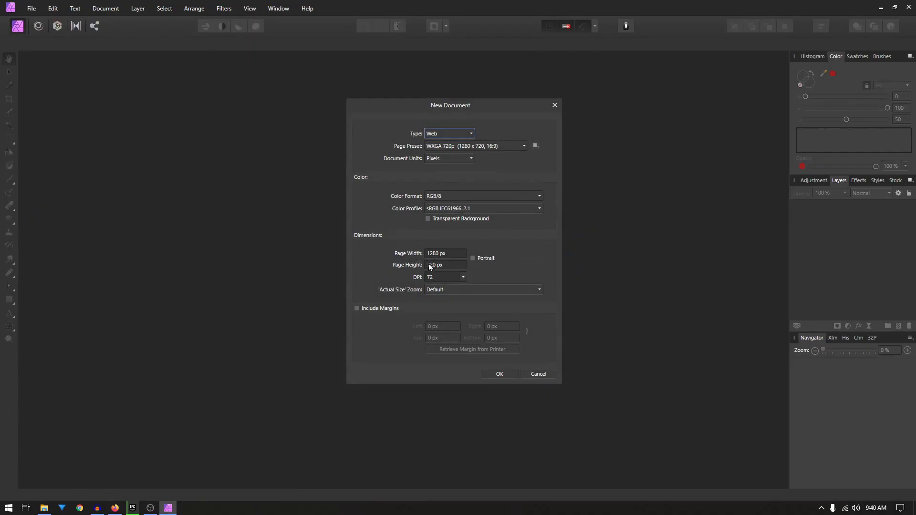
left_click(501, 374)
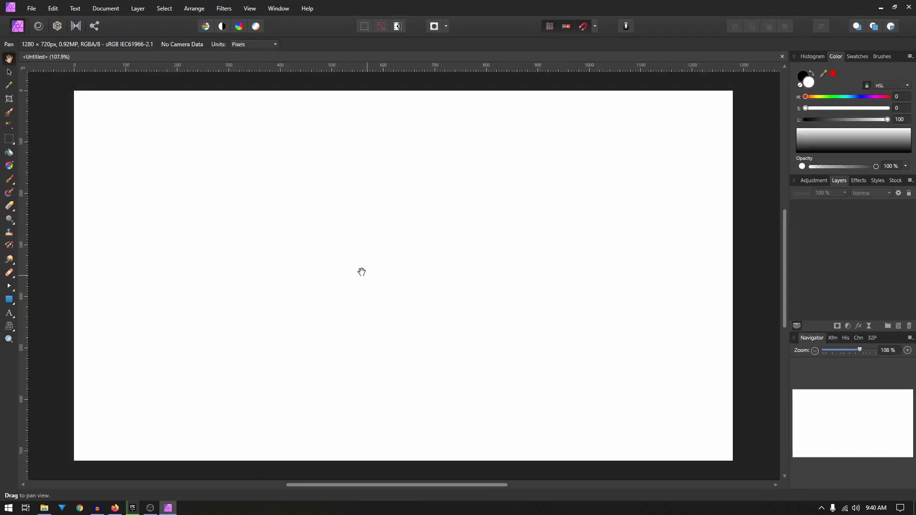
scroll(355, 266, "down", 1)
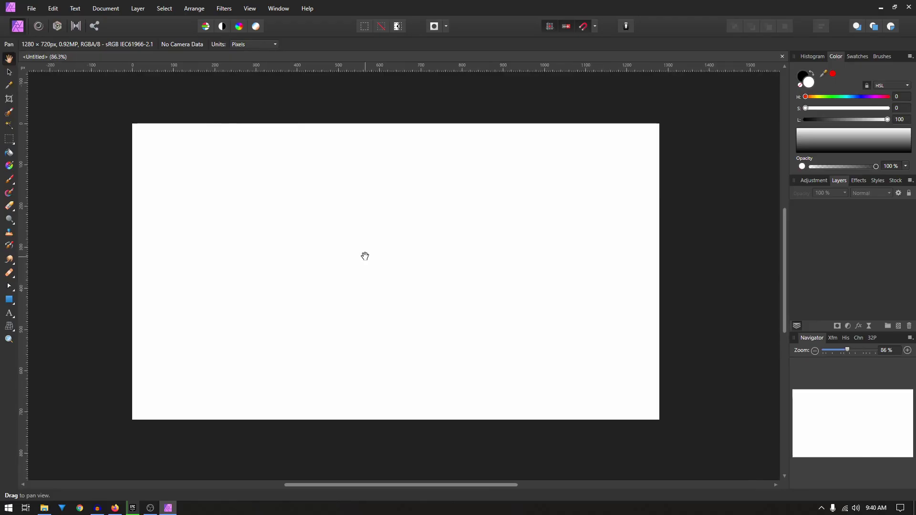
Drag the bruno_fernandes image from the pictures folder onto the canvas.
left_click(44, 508)
left_click(497, 174)
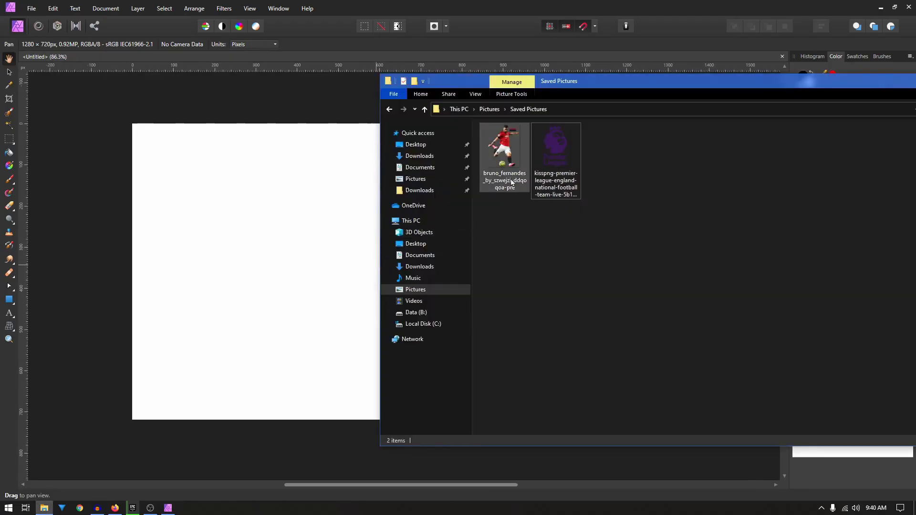
left_click_drag(491, 179, 251, 315)
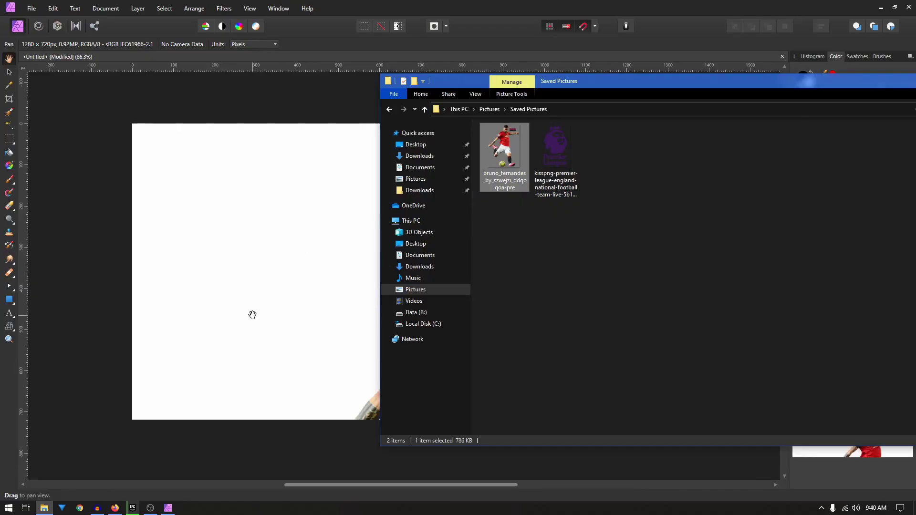
Scale the player photo to the page height and centre it horizontally.
left_click(14, 77)
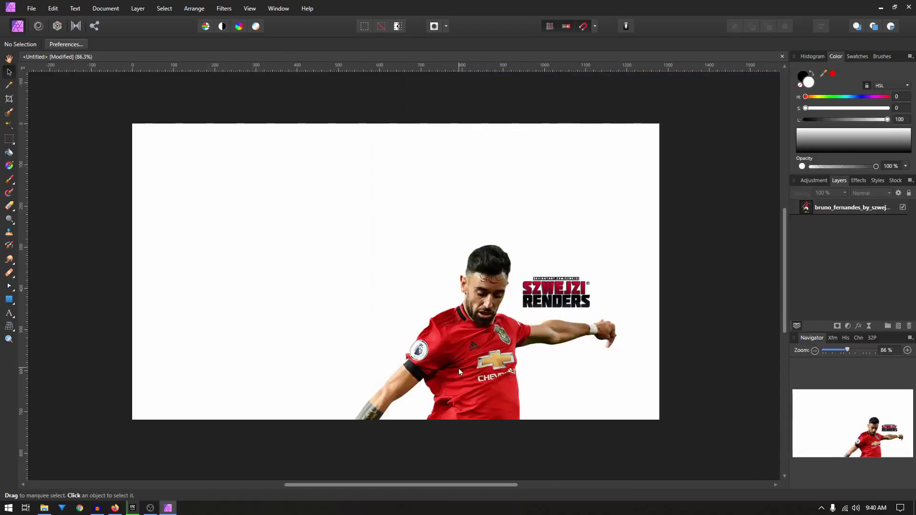
left_click_drag(459, 371, 385, 249)
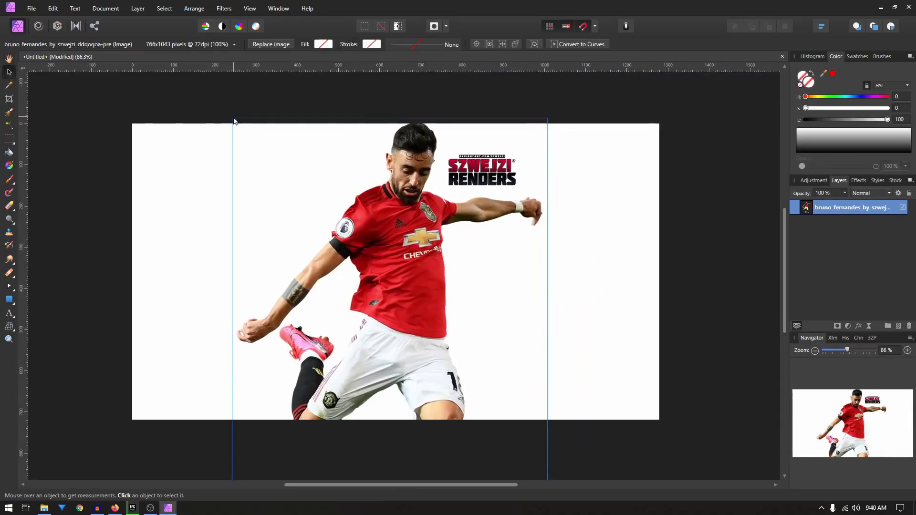
left_click_drag(234, 122, 284, 190)
left_click_drag(413, 348, 427, 292)
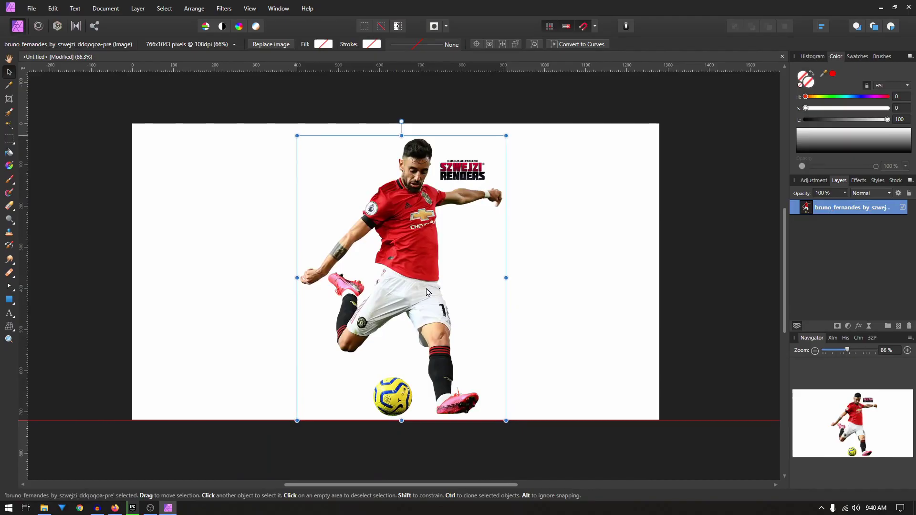
mouse_move(427, 292)
left_mouse_down()
mouse_move(443, 293)
mouse_move(422, 291)
left_mouse_up()
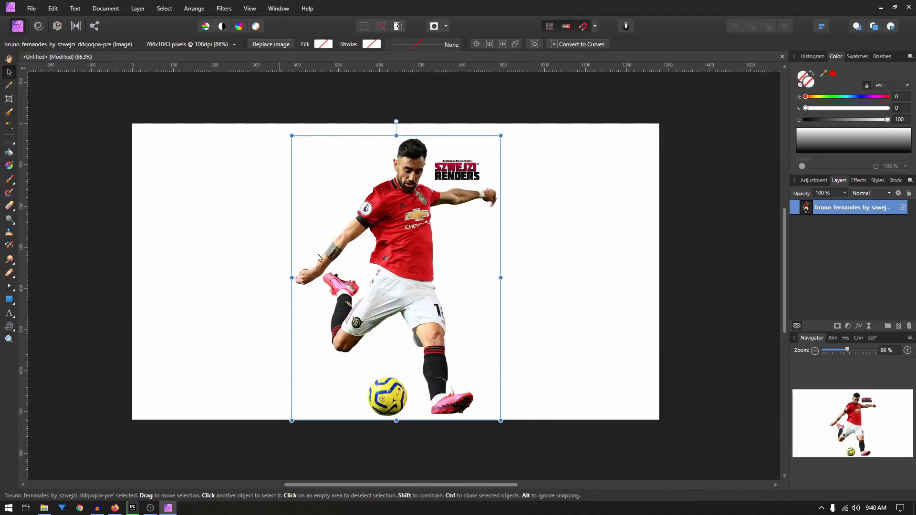
Use the Erase Brush to paint out the SZWEJZI RENDERS watermark beside the player's head.
key("e")
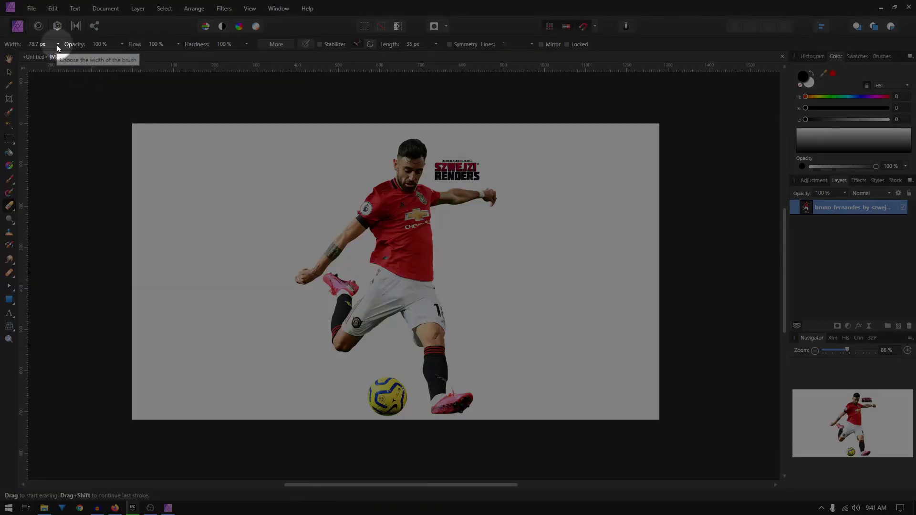
left_click(58, 45)
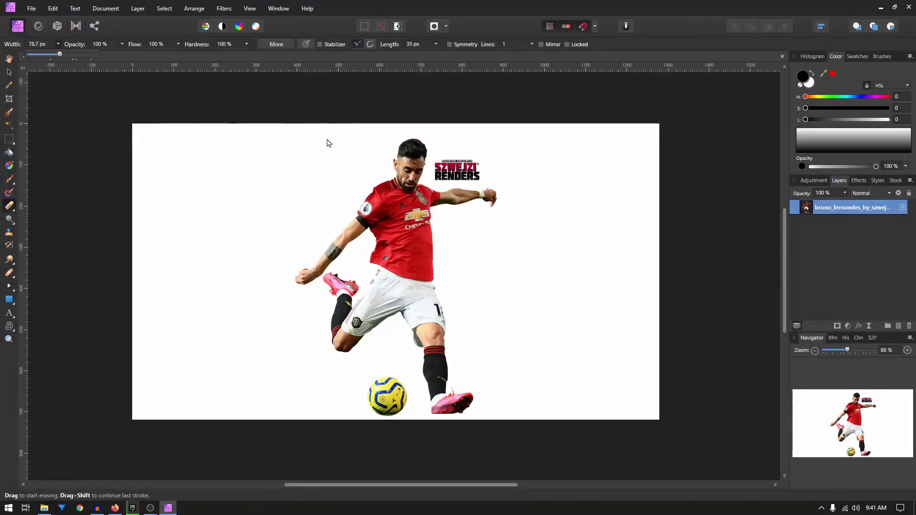
scroll(477, 167, "up", 3)
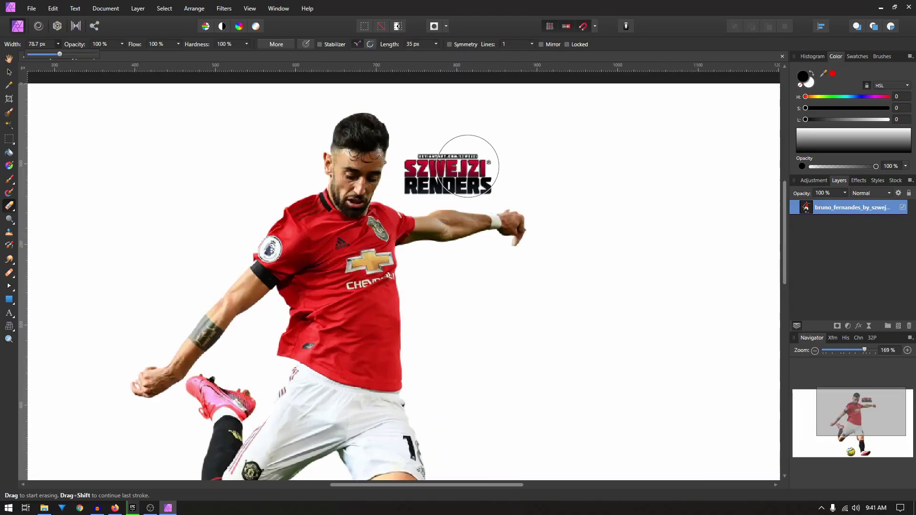
mouse_move(469, 162)
left_mouse_down()
mouse_move(425, 168)
mouse_move(433, 176)
mouse_move(425, 176)
left_mouse_up()
scroll(532, 164, "down", 2)
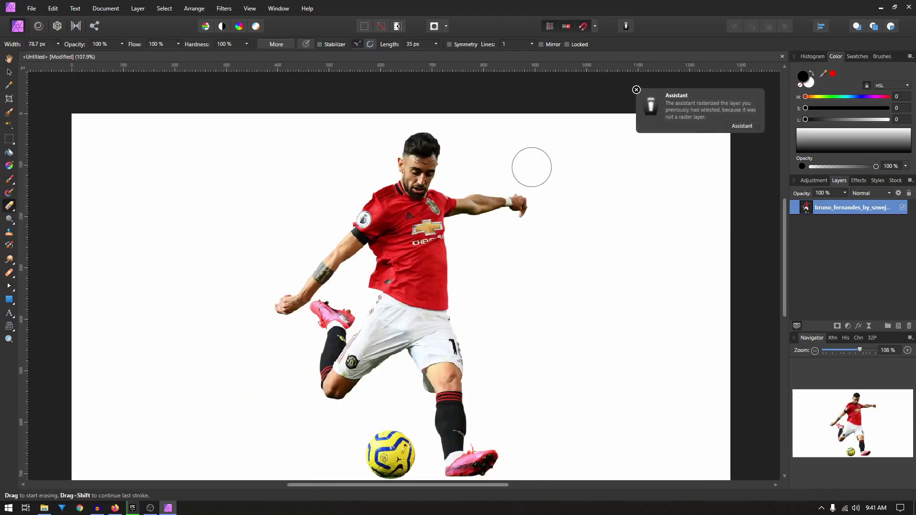
scroll(462, 261, "down", 1)
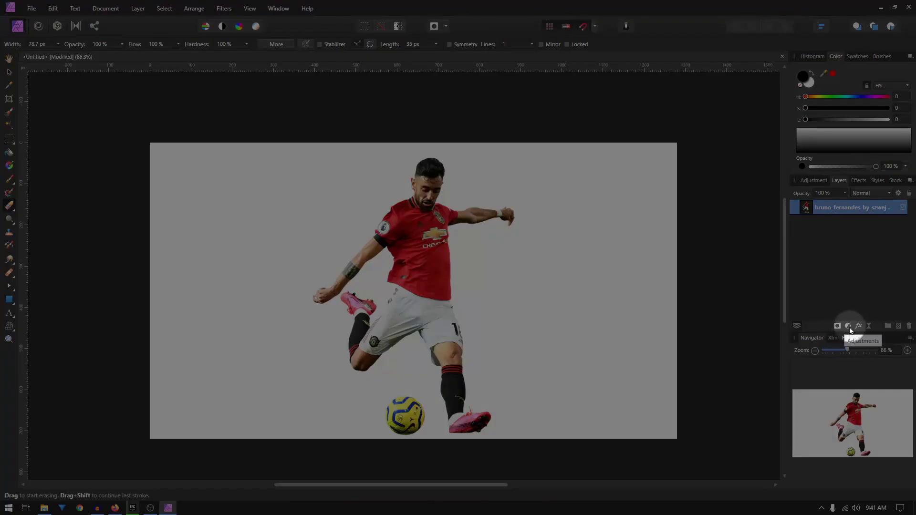
Add a Black and White adjustment from the Layers panel's Adjustments list.
left_click(848, 328)
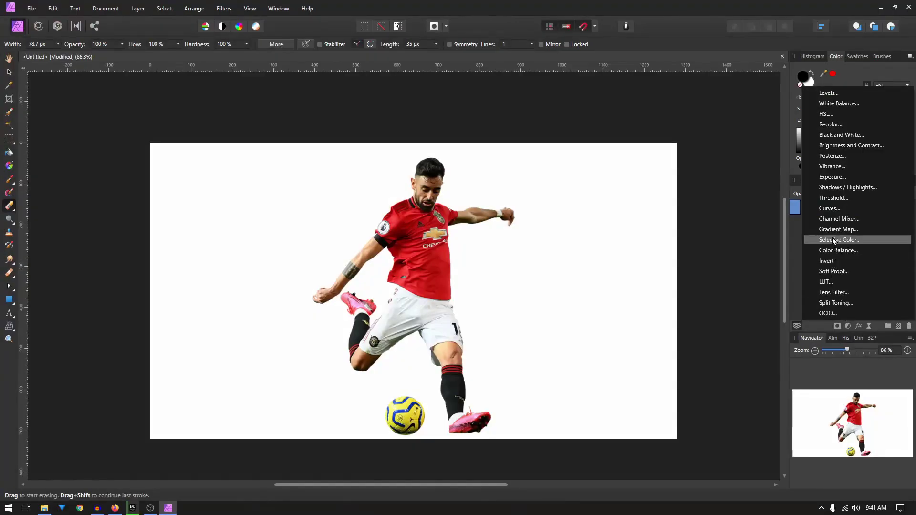
left_click(843, 135)
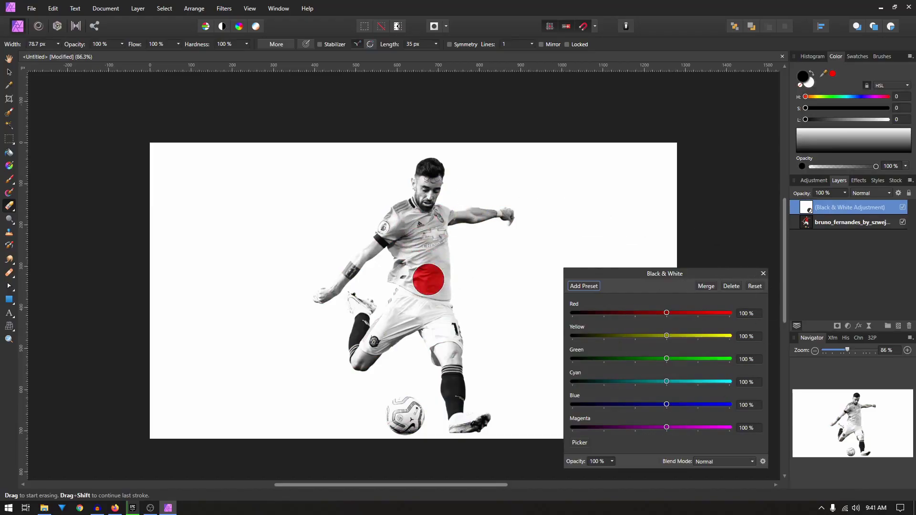
Try erasing the adjustment over the red shirt, then undo the strokes so the player is fully greyscale.
left_click(764, 273)
key("ctrl+plus")
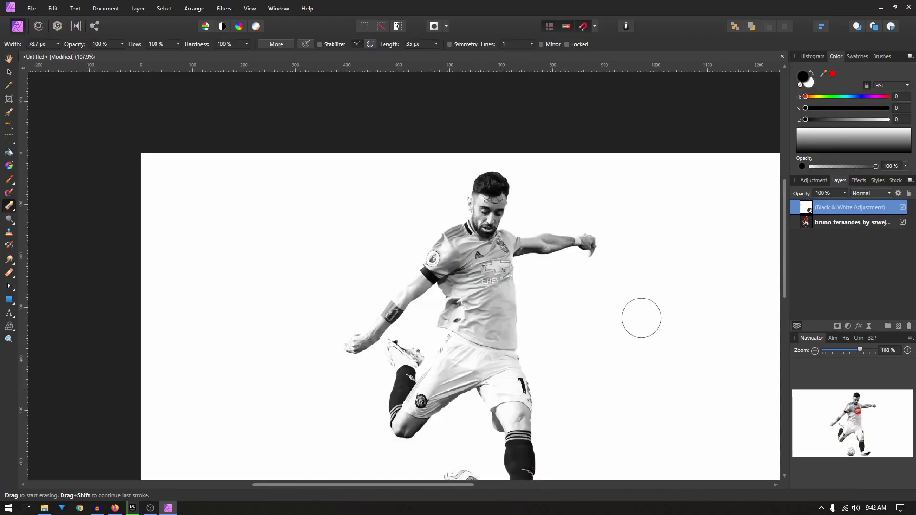
scroll(554, 296, "up", 2)
scroll(543, 298, "up", 1)
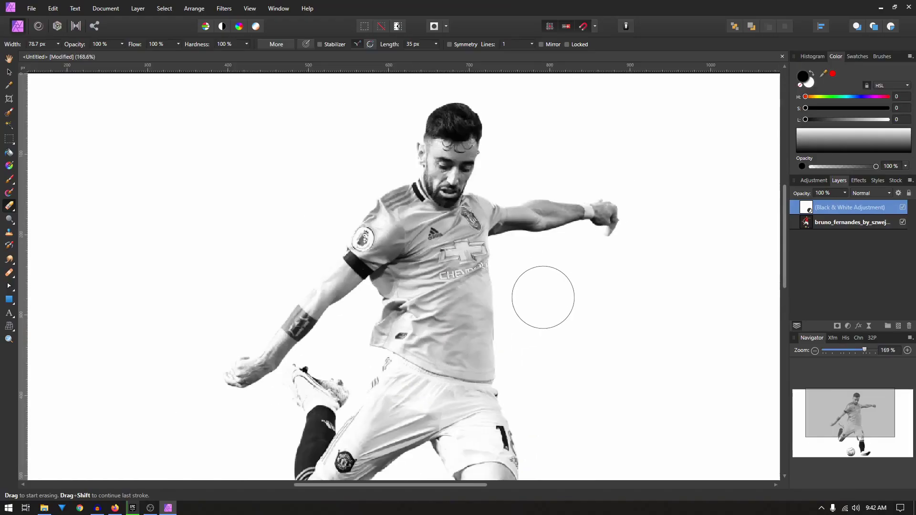
scroll(348, 200, "up", 1)
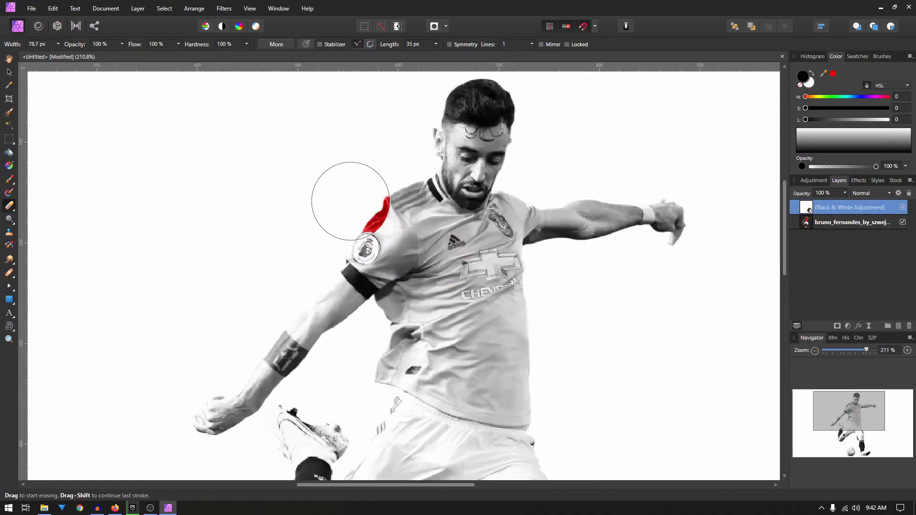
mouse_move(355, 229)
left_mouse_down()
mouse_move(351, 214)
mouse_move(368, 207)
mouse_move(450, 302)
mouse_move(529, 341)
mouse_move(501, 329)
mouse_move(447, 277)
left_mouse_up()
key("ctrl+z")
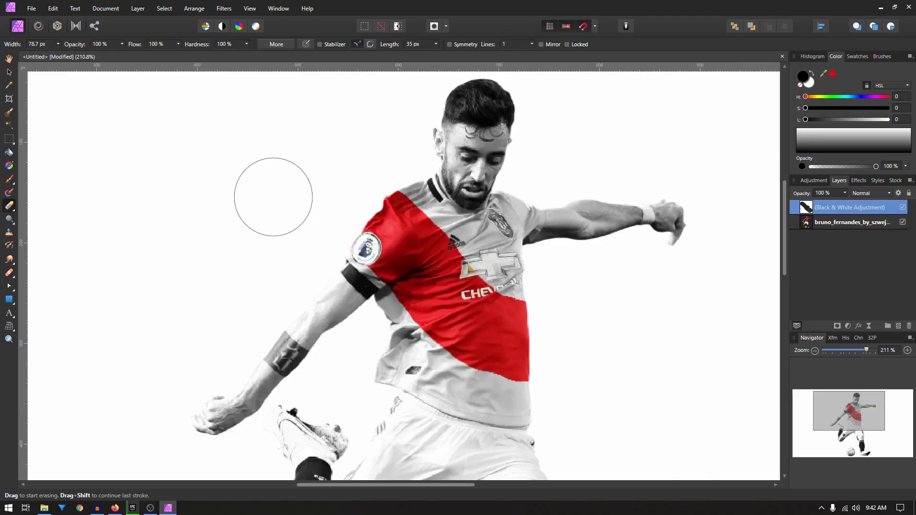
key("ctrl+z")
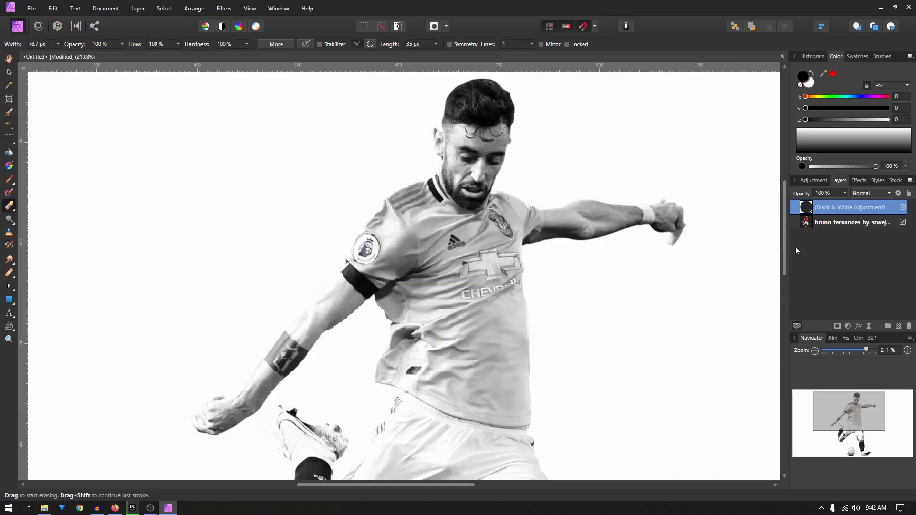
Pick a smaller Paint Brush and add a mask to the Black & White adjustment.
key("ctrl+z")
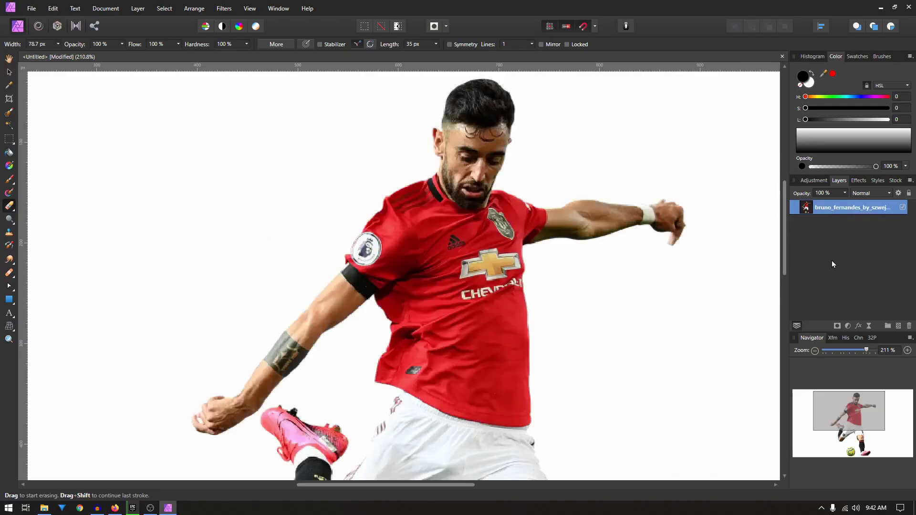
key("ctrl+shift+z")
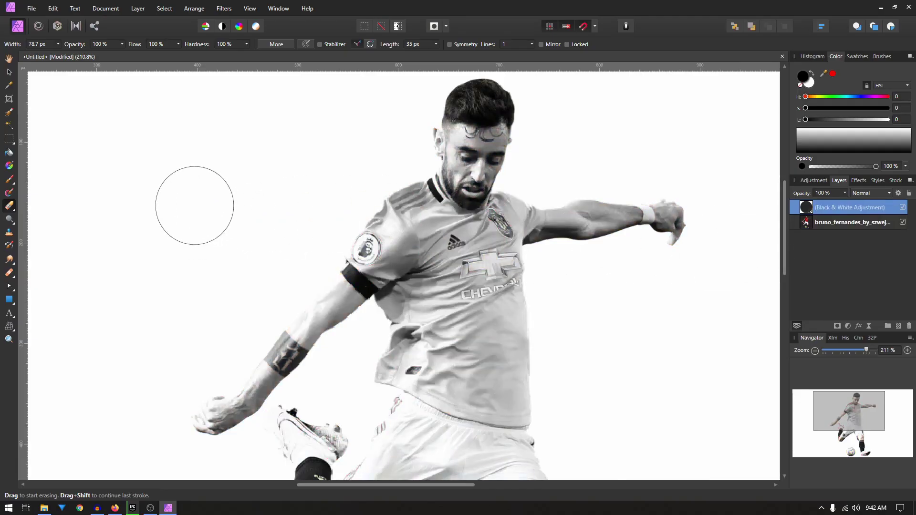
key("b")
key("bracketleft")
key("bracketleft")
key("bracketleft")
key("bracketleft")
key("bracketleft")
key("bracketleft")
key("bracketleft")
key("bracketleft")
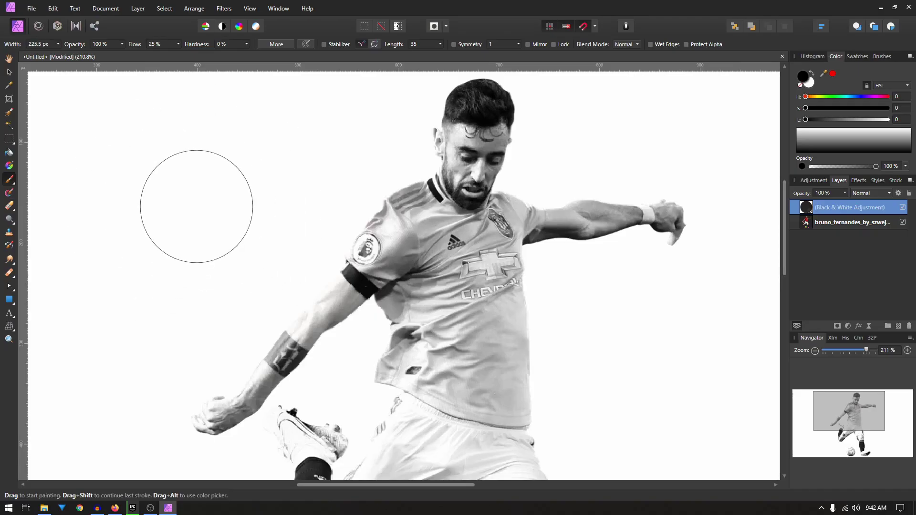
key("bracketleft")
key("bracketleft")
key("bracketleft")
key("bracketleft")
key("bracketleft")
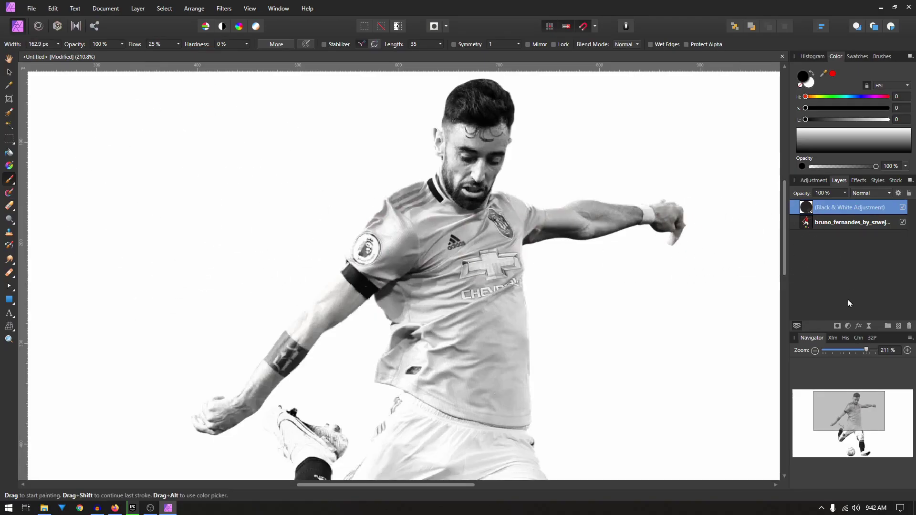
left_click(837, 327)
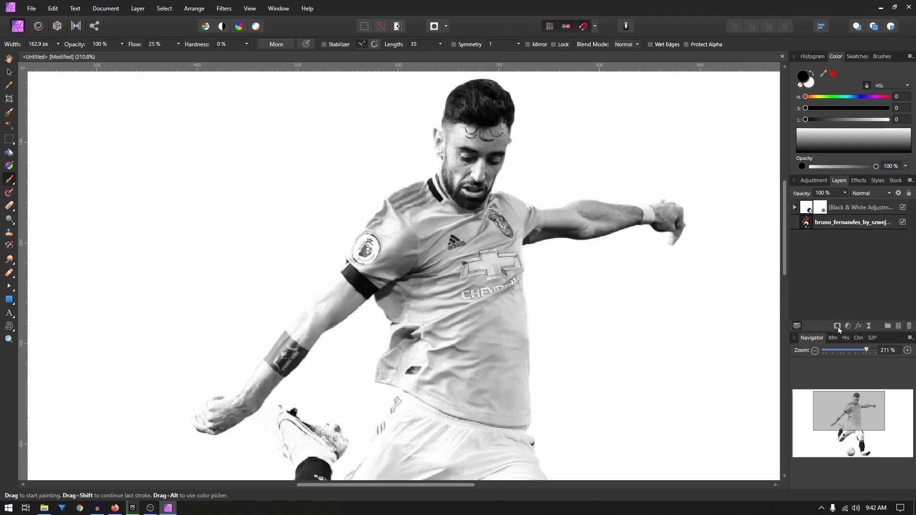
Raise brush Flow to 100% and paint red back onto the player's left shoulder.
left_click_drag(363, 224, 374, 236)
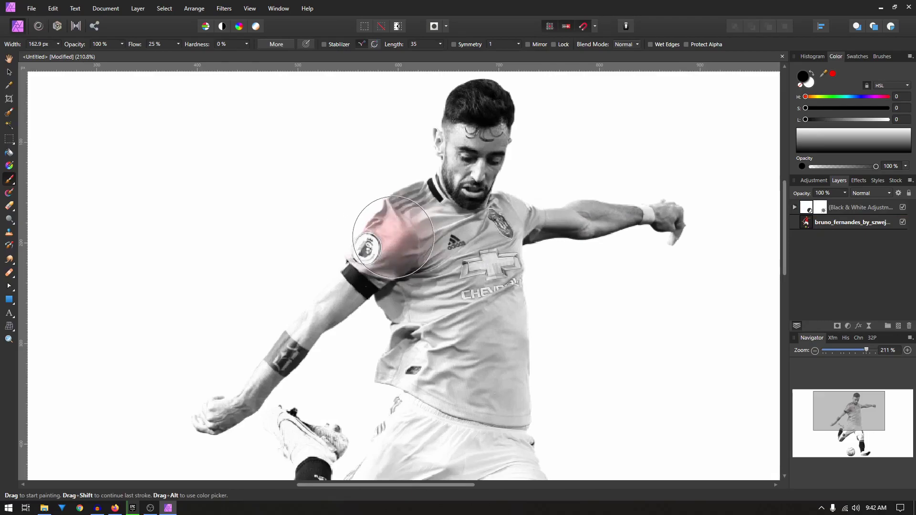
key("ctrl+z")
key("ctrl+z")
left_click(177, 44)
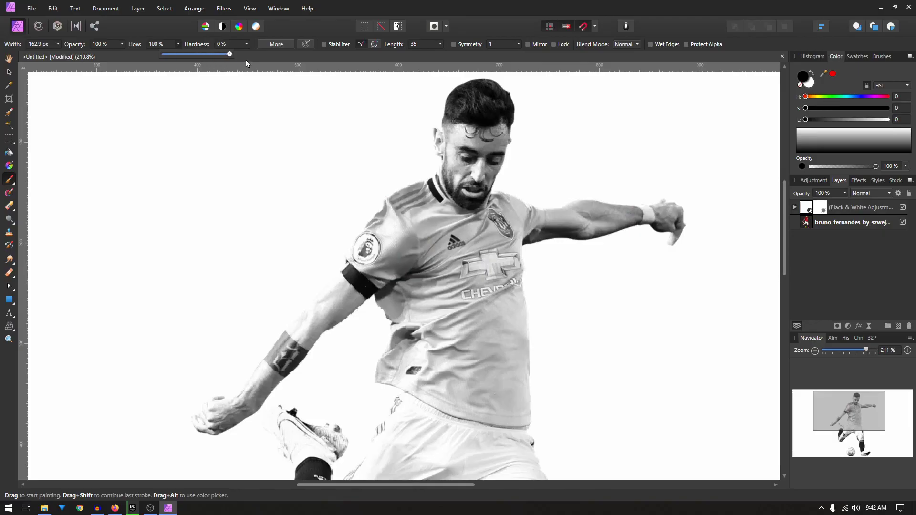
mouse_move(414, 254)
left_mouse_down()
mouse_move(400, 235)
mouse_move(454, 298)
mouse_move(547, 259)
mouse_move(536, 257)
mouse_move(565, 211)
mouse_move(594, 203)
mouse_move(624, 229)
left_mouse_up()
Reveal red on the right sleeve, then paint white to return the forearm and hand to grey.
scroll(403, 244, "up", 1)
key("bracketleft")
key("bracketleft")
key("bracketleft")
key("ctrl+z")
scroll(624, 234, "up", 3)
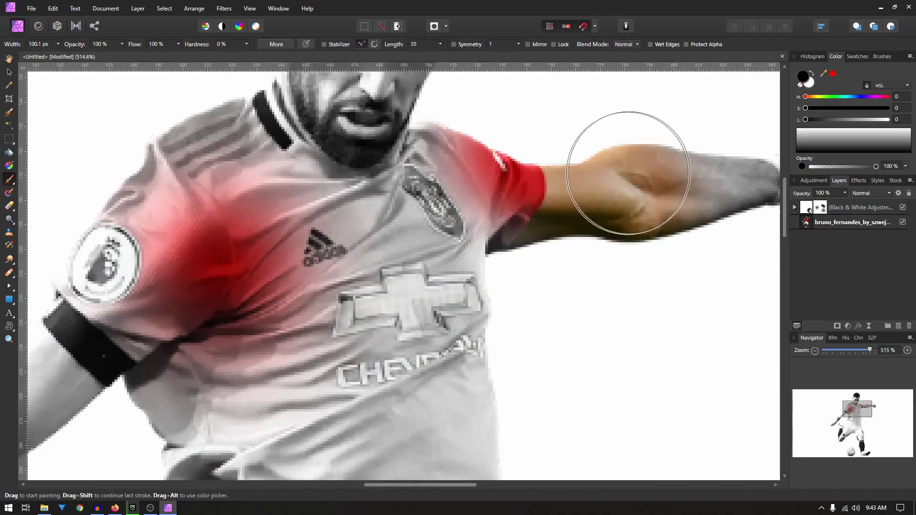
mouse_move(589, 201)
left_mouse_down()
mouse_move(636, 208)
mouse_move(653, 170)
mouse_move(642, 196)
left_mouse_up()
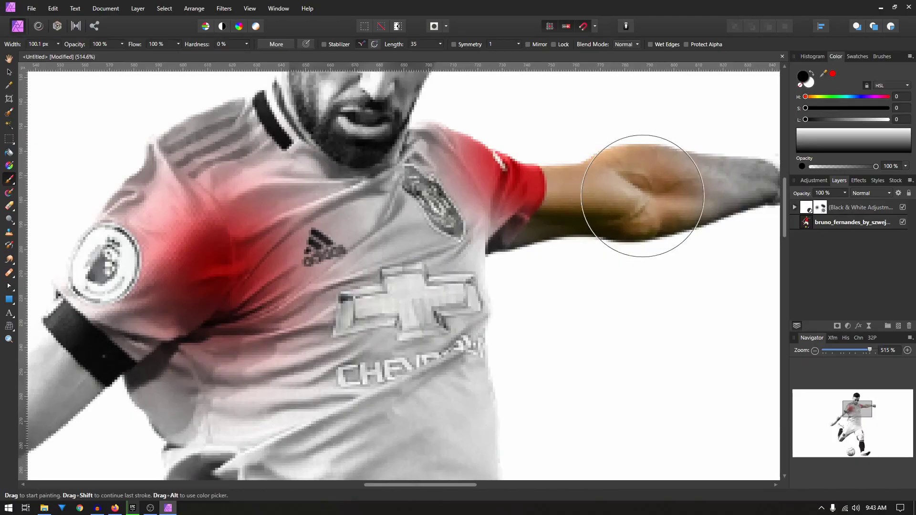
key("x")
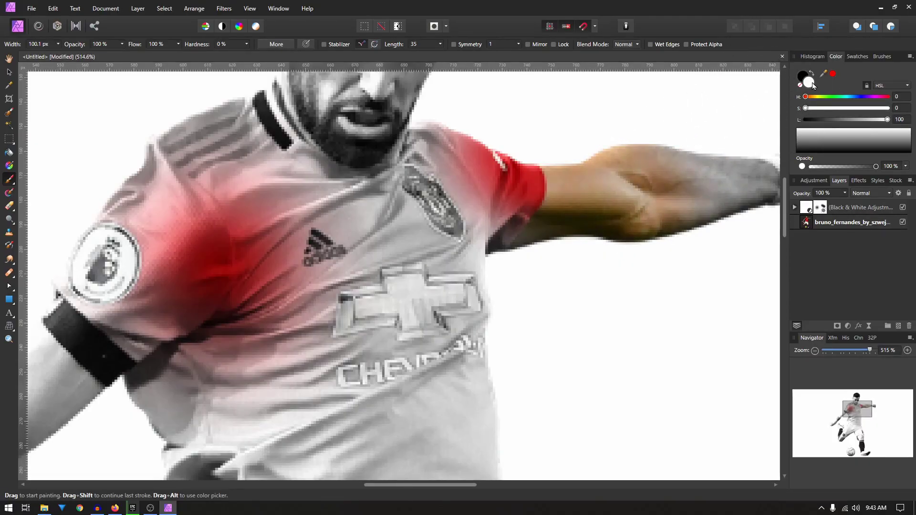
mouse_move(687, 200)
left_mouse_down()
mouse_move(671, 210)
mouse_move(658, 164)
mouse_move(638, 155)
mouse_move(593, 272)
mouse_move(652, 163)
mouse_move(640, 162)
left_mouse_up()
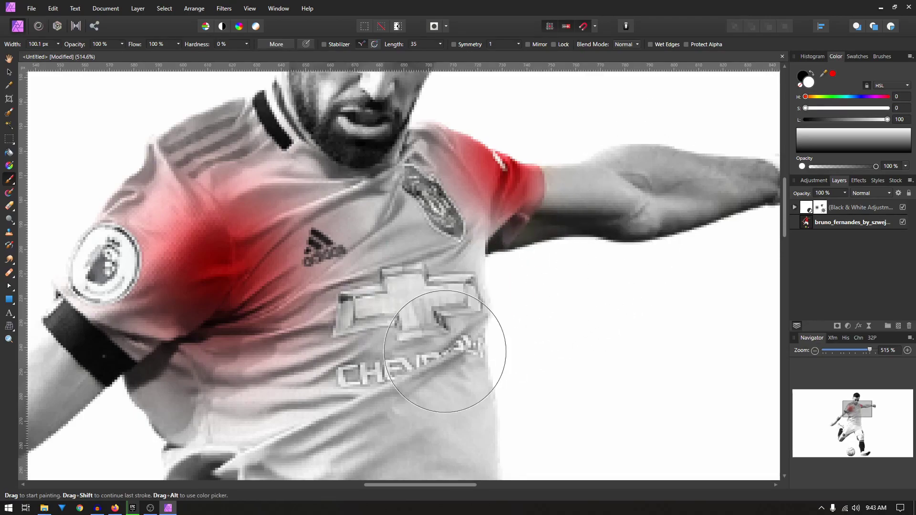
Reveal the red shirt and Chevrolet logo across the chest on the mask.
key("x")
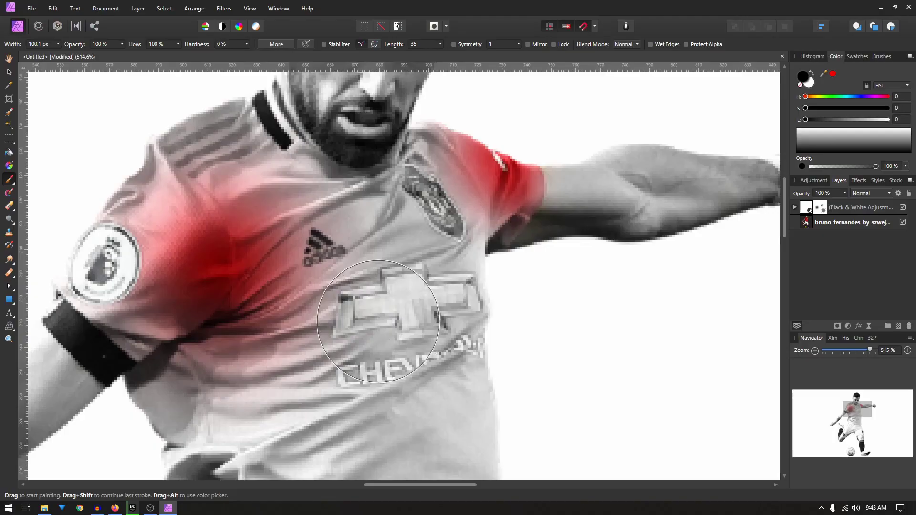
mouse_move(378, 321)
left_mouse_down()
mouse_move(332, 319)
mouse_move(359, 317)
mouse_move(318, 311)
mouse_move(391, 296)
mouse_move(432, 243)
mouse_move(284, 275)
mouse_move(279, 257)
mouse_move(244, 245)
mouse_move(221, 208)
mouse_move(194, 191)
mouse_move(114, 199)
mouse_move(102, 252)
mouse_move(116, 293)
mouse_move(236, 378)
mouse_move(290, 168)
mouse_move(445, 400)
mouse_move(519, 381)
mouse_move(389, 153)
mouse_move(579, 194)
mouse_move(593, 394)
left_mouse_up()
key("bracketleft")
key("bracketleft")
key("bracketleft")
key("bracketleft")
scroll(236, 379, "down", 5)
scroll(235, 378, "left", 3)
scroll(593, 395, "down", 7)
scroll(415, 333, "left", 3)
scroll(558, 214, "right", 2)
Paint grey back over the knee and restore red along the collar and shoulder.
key("x")
mouse_move(558, 215)
left_mouse_down()
mouse_move(626, 437)
mouse_move(658, 410)
left_mouse_up()
key("x")
scroll(531, 166, "up", 7)
scroll(531, 166, "right", 2)
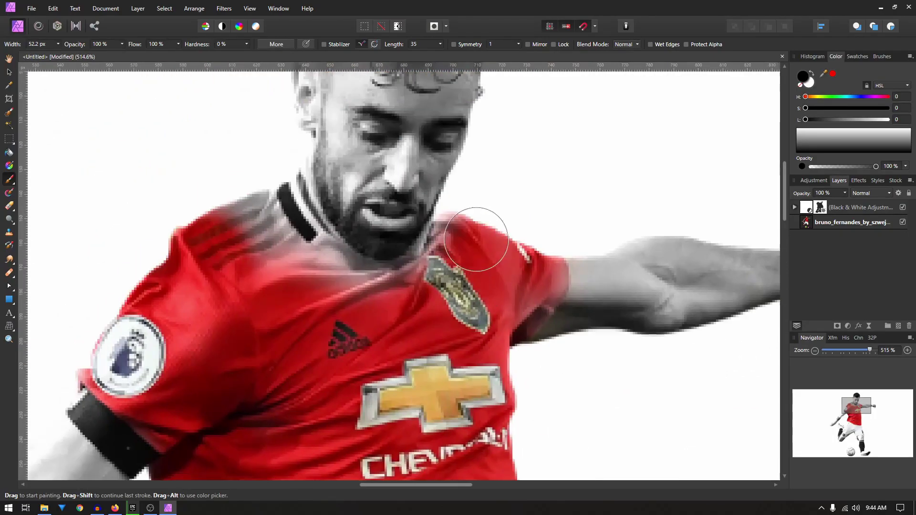
mouse_move(476, 239)
left_mouse_down()
mouse_move(273, 199)
mouse_move(288, 245)
mouse_move(411, 294)
mouse_move(528, 263)
mouse_move(511, 287)
left_mouse_up()
scroll(549, 301, "up", 4)
key("x")
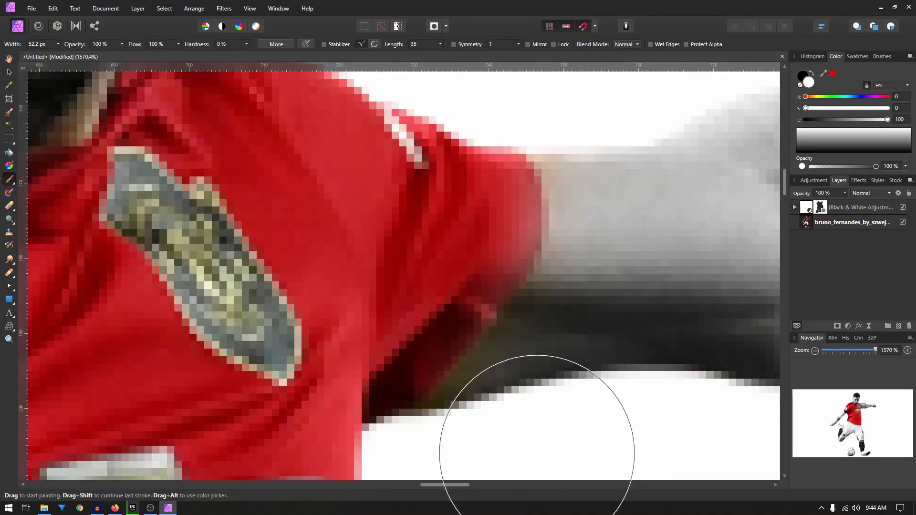
scroll(537, 454, "down", 10)
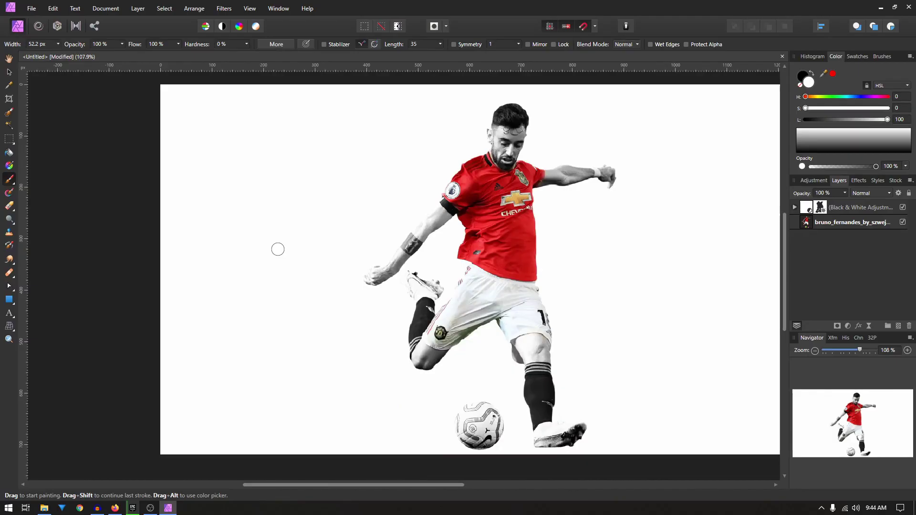
Add a small Arial art text stacked as BR / UN / O left of the player, then select all of it.
key("t")
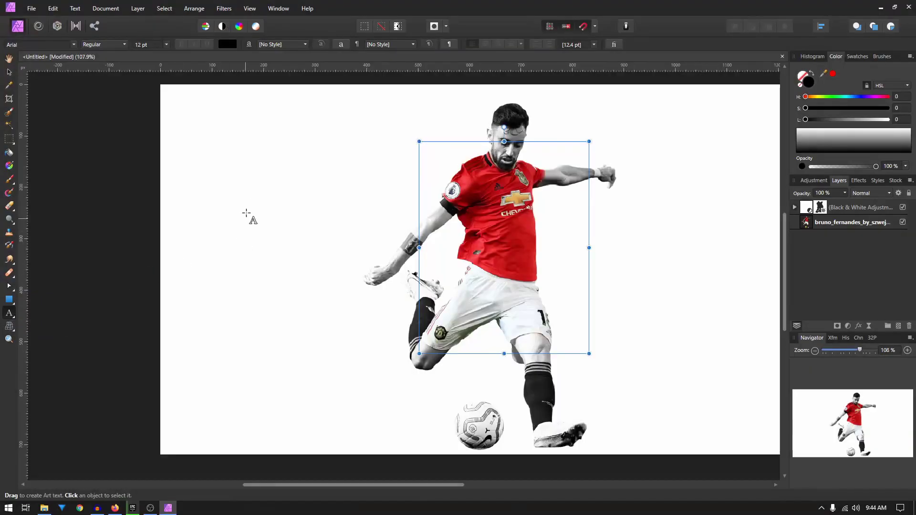
left_click_drag(269, 185, 329, 247)
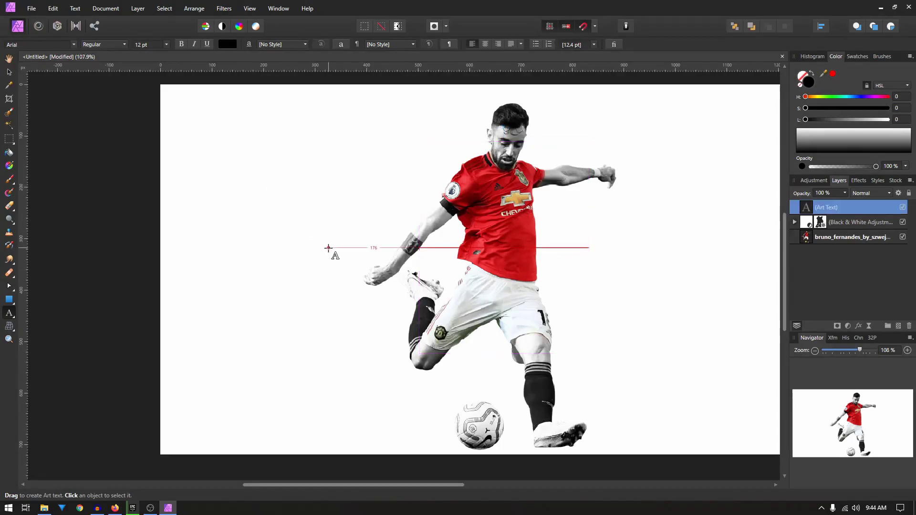
type("BR")
type("o")
type("O")
key("ctrl+a")
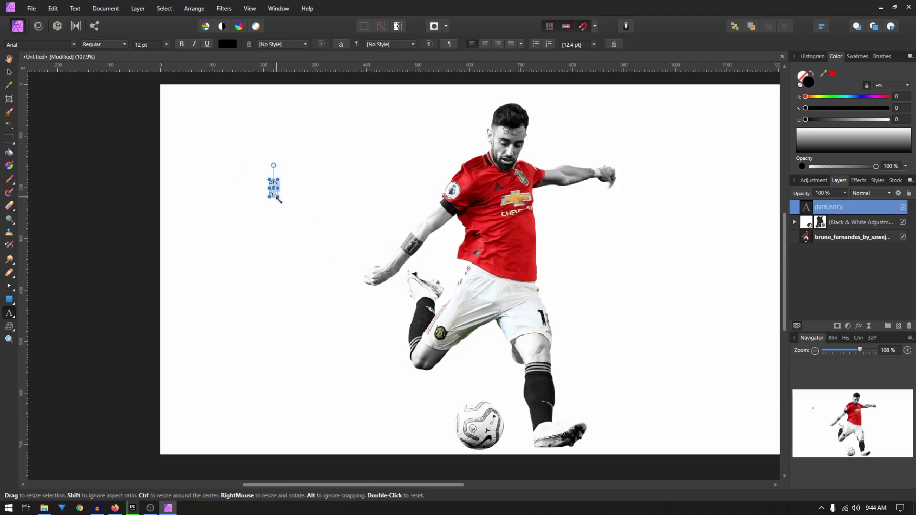
Enlarge the BRUNO text to 172.4 pt in Montserrat Black Italic and move it over the player's centre.
left_click_drag(279, 200, 333, 313)
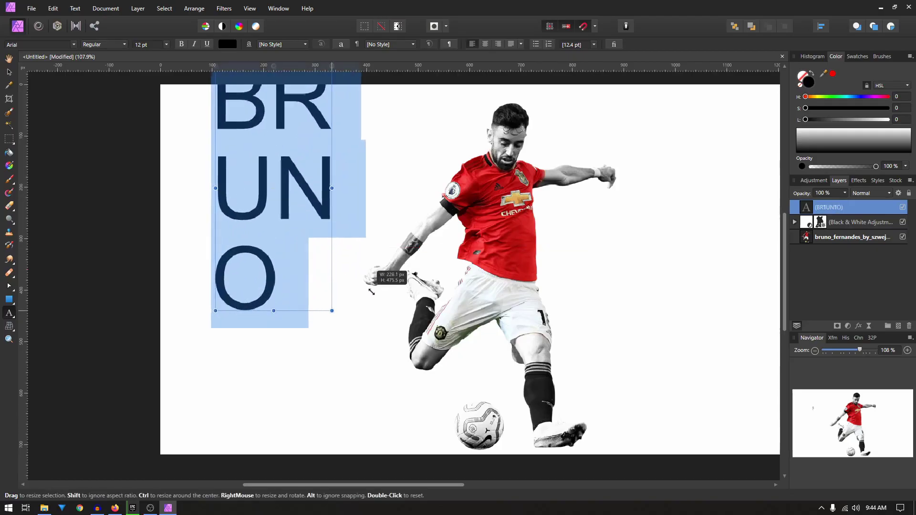
left_click(10, 74)
left_click_drag(239, 153, 271, 235)
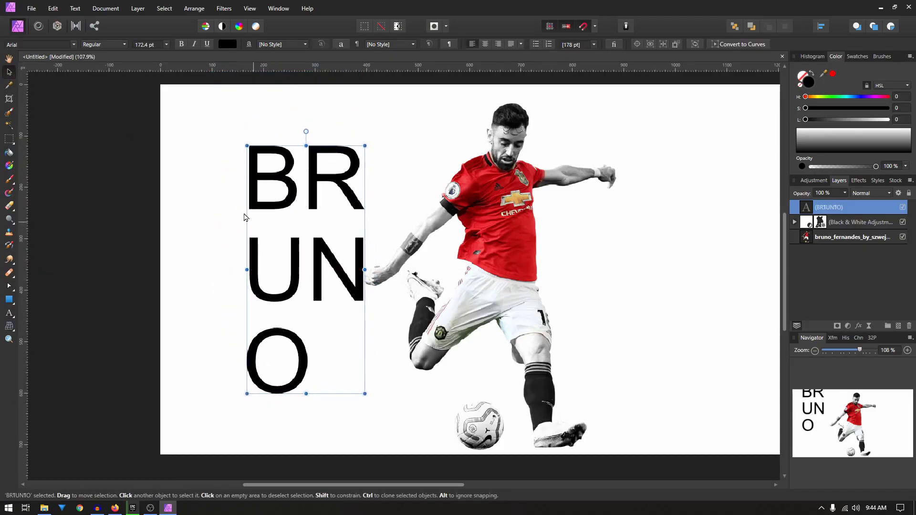
left_click(74, 45)
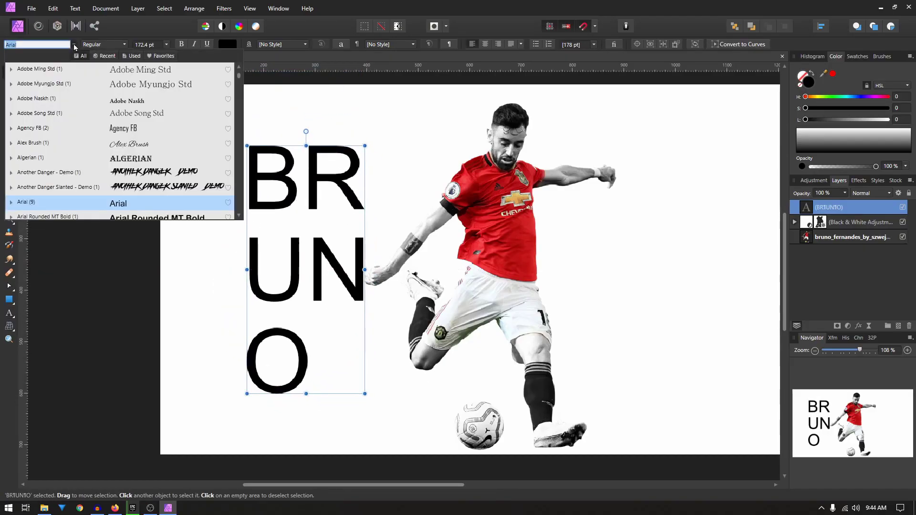
type("mon")
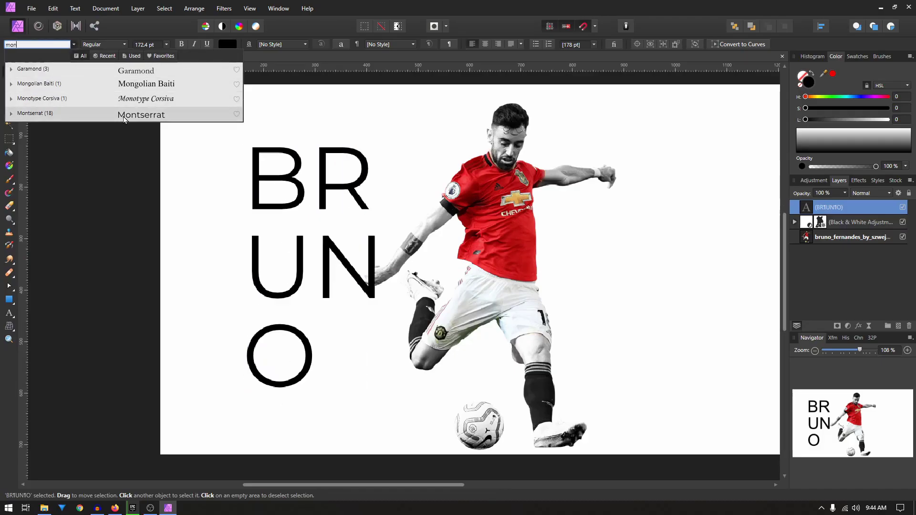
left_click(125, 118)
left_click(112, 46)
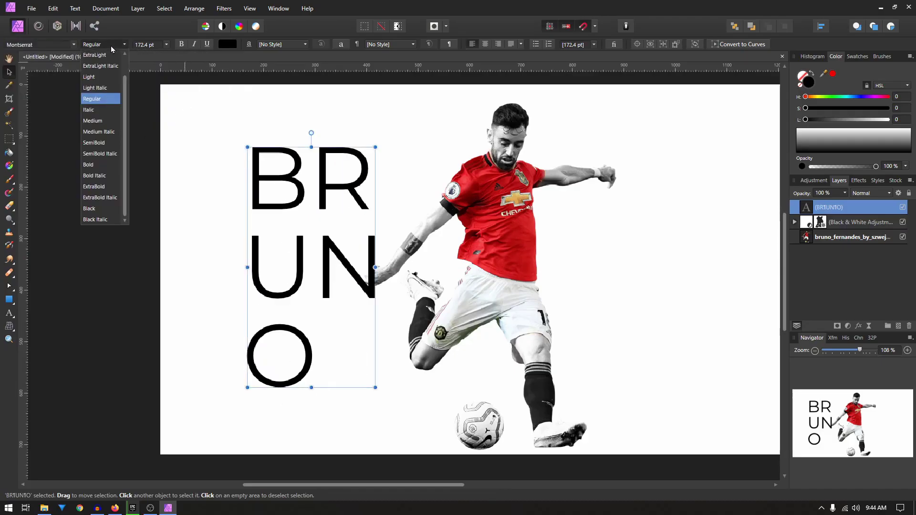
left_click(102, 219)
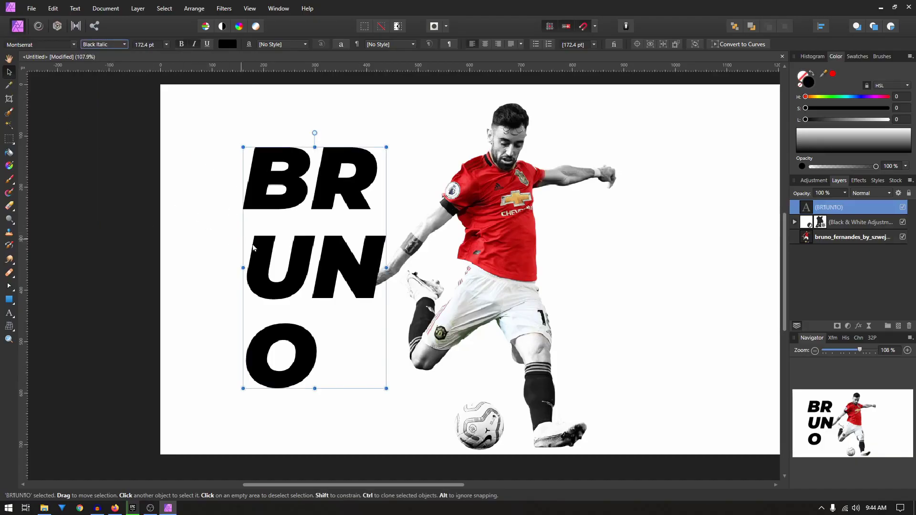
left_click_drag(253, 248, 492, 276)
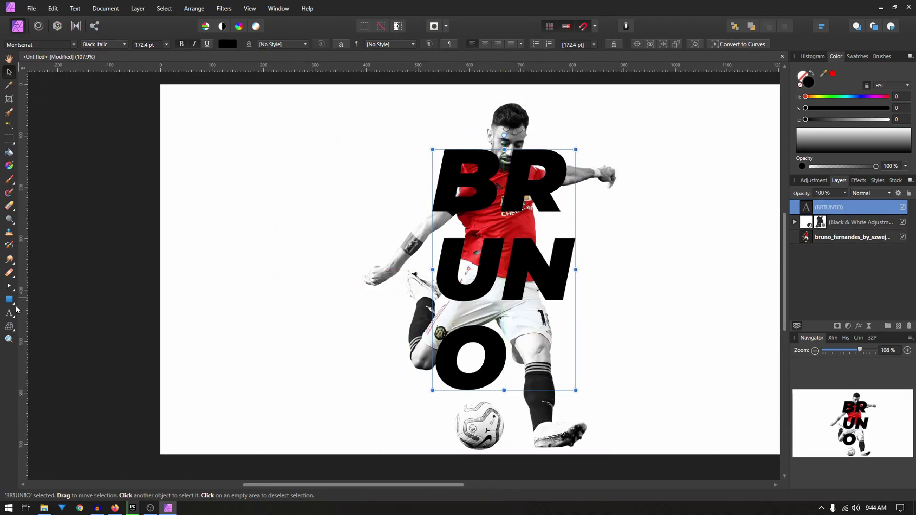
Centre-align the O line beneath UN and finish editing the text.
key("t")
left_click(498, 358)
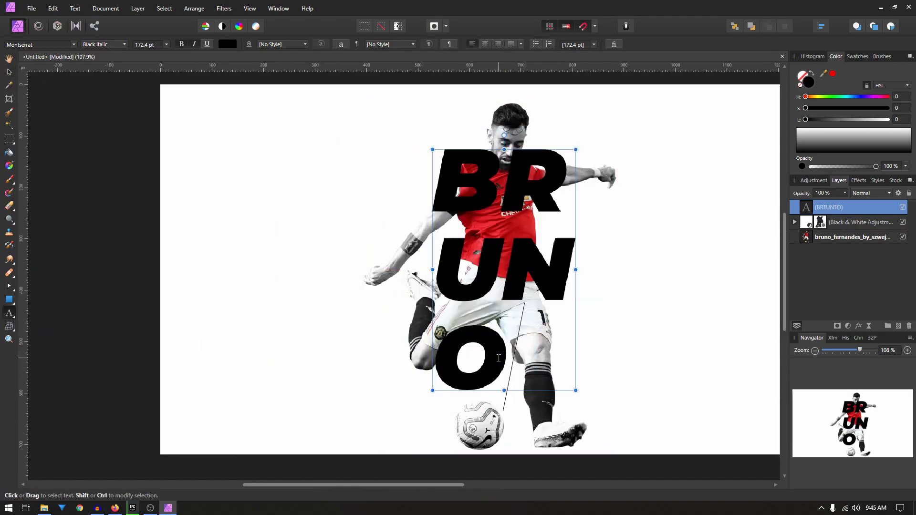
left_click_drag(515, 364, 457, 361)
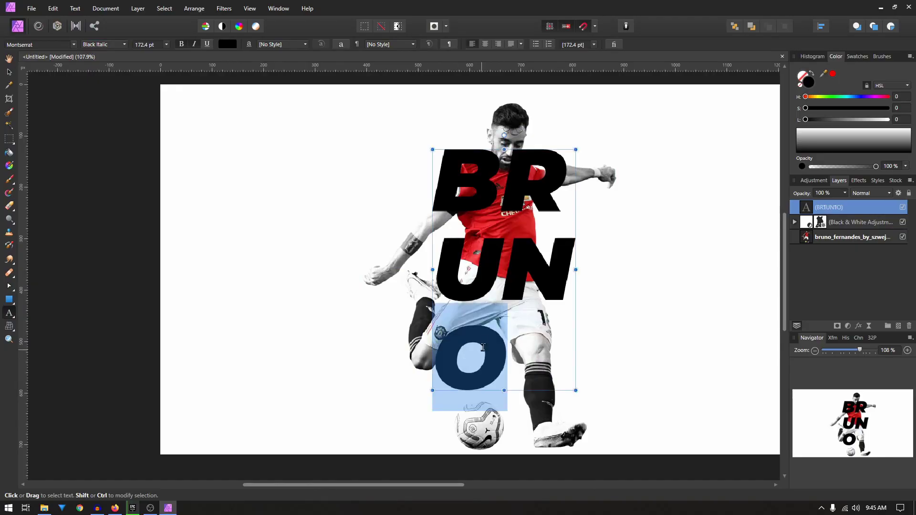
left_click(486, 43)
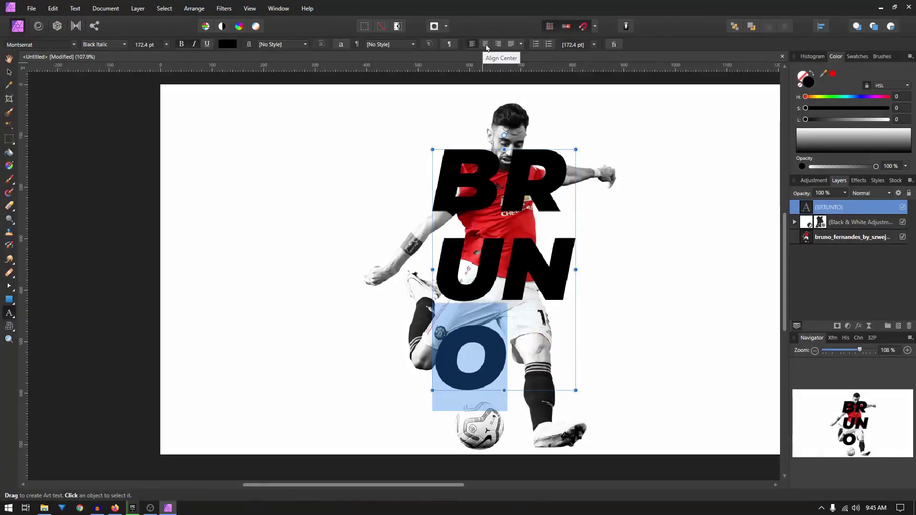
left_click(486, 43)
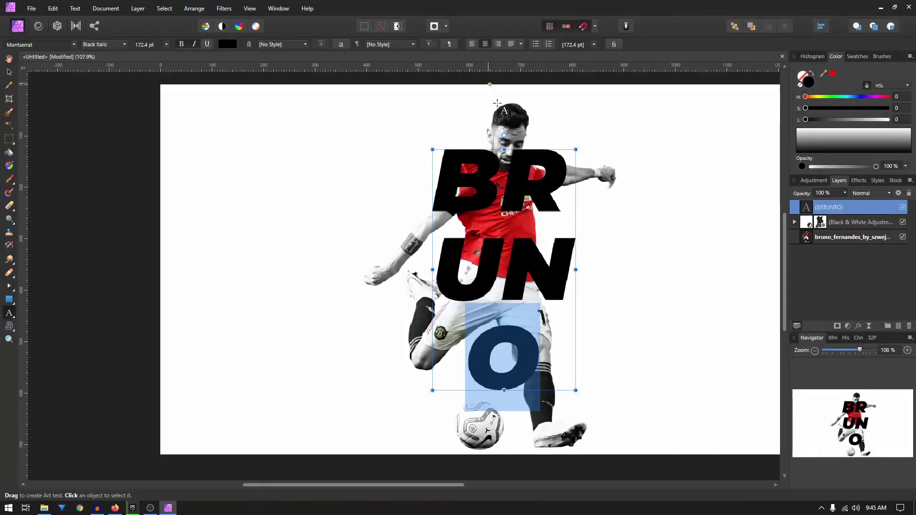
left_click(10, 72)
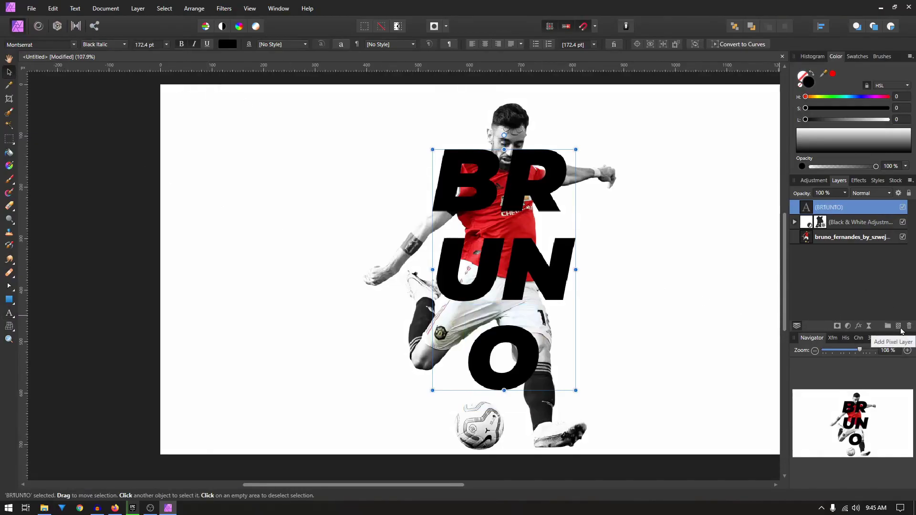
Add a pixel layer named bg at the bottom of the stack and flood fill it with black.
left_click(899, 327)
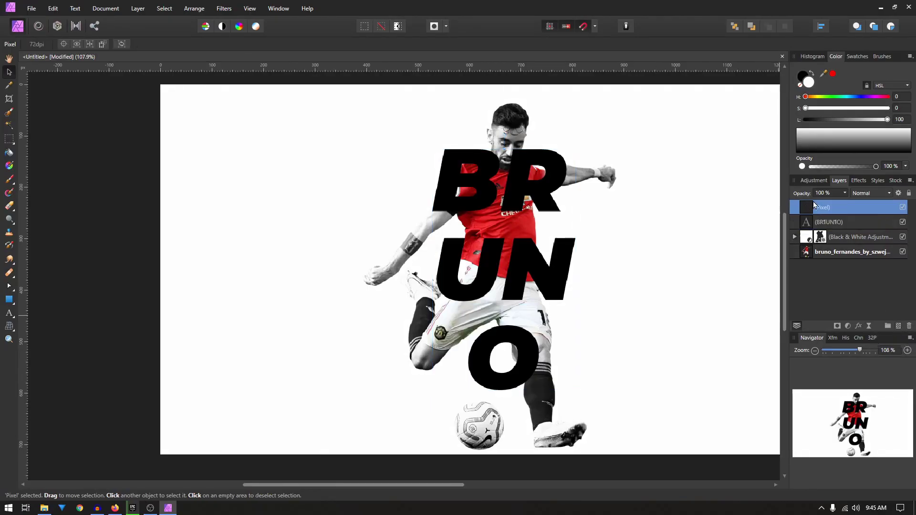
double_click(819, 207)
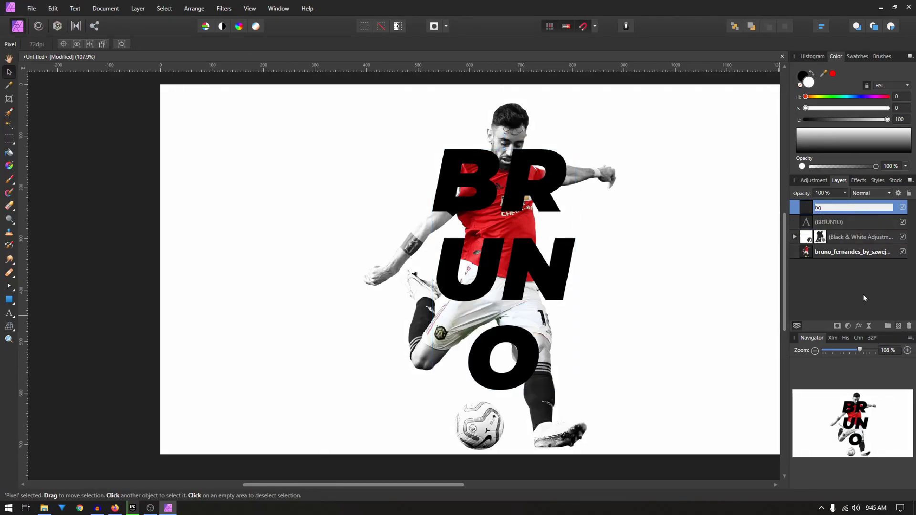
key("Return")
left_click_drag(813, 210, 812, 268)
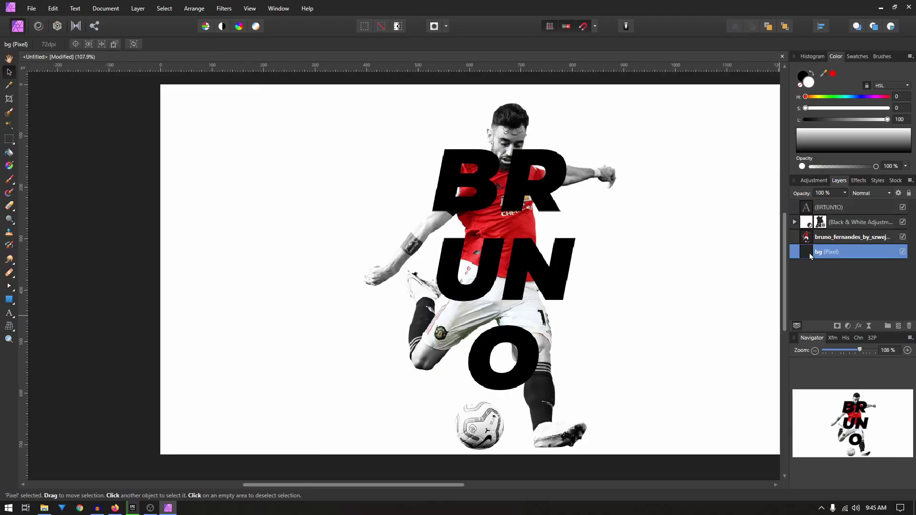
left_click(9, 154)
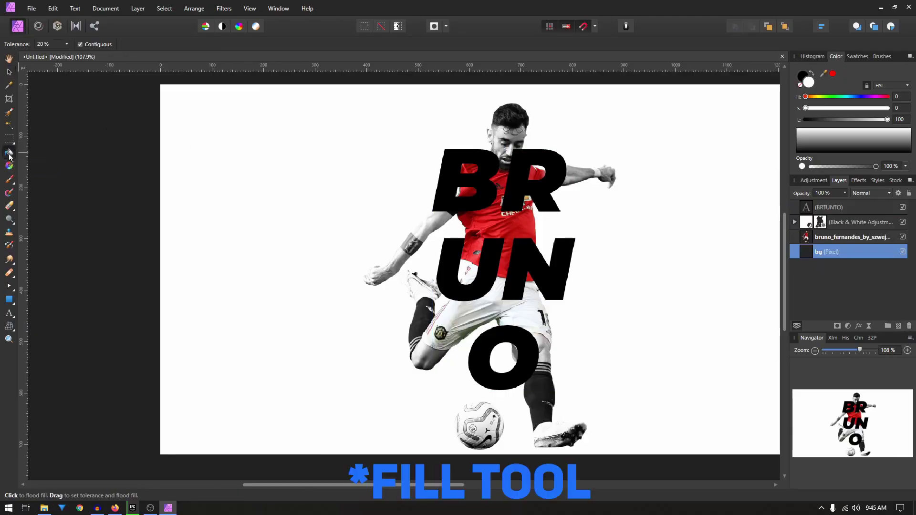
left_click(812, 73)
left_click(244, 195)
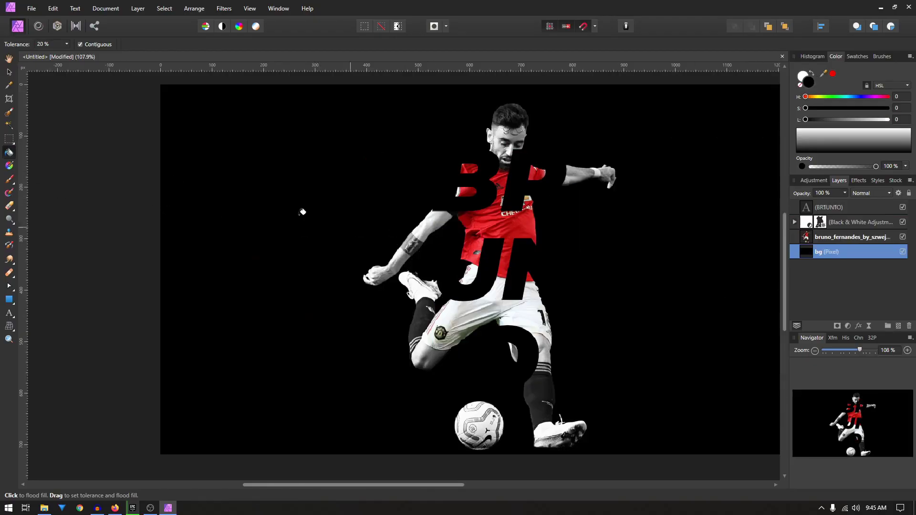
Change the BRUNO text fill colour to white and select its layer.
left_click(10, 73)
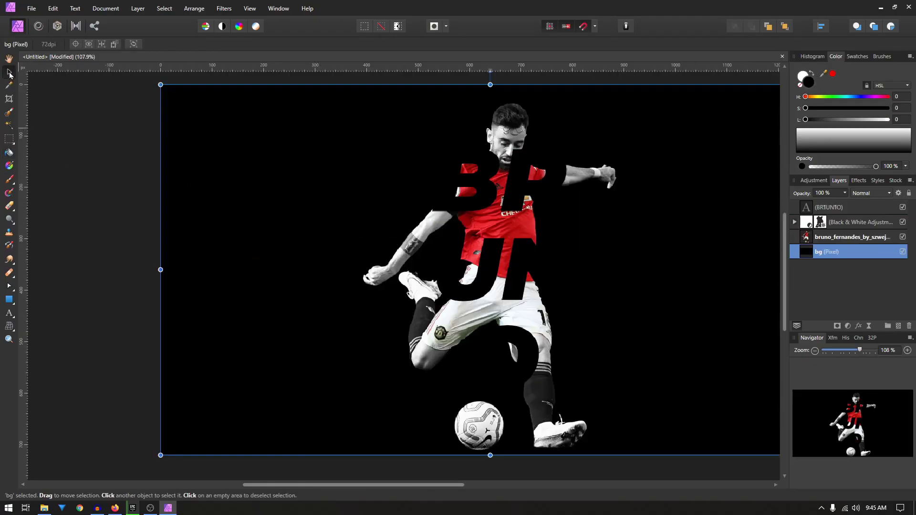
left_click(451, 186)
left_click(224, 44)
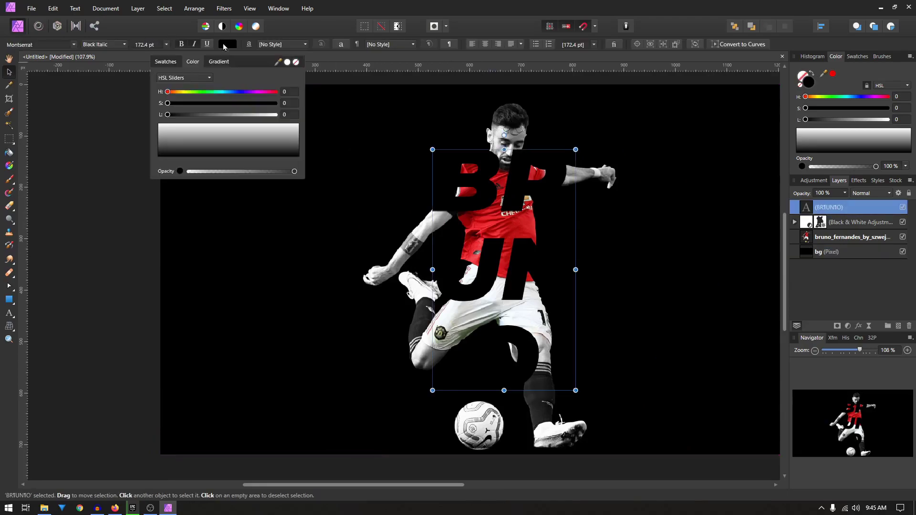
left_click(172, 125)
left_click(96, 227)
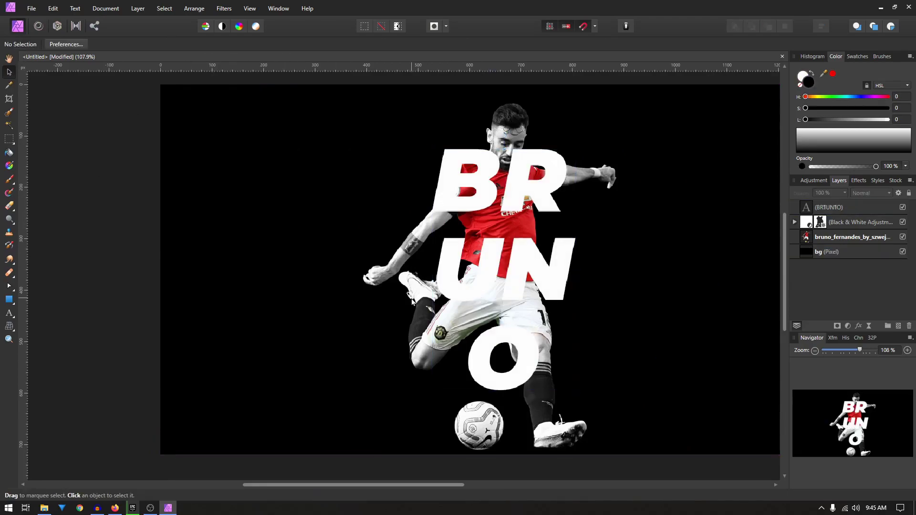
left_click(836, 208)
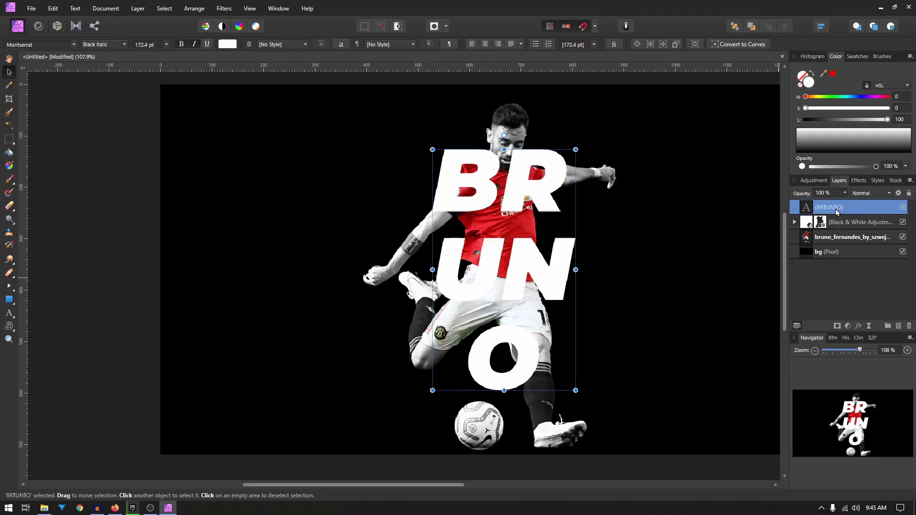
Duplicate the BRUNO text layer, rename the copy 'stroke', and zoom in on the lettering.
right_click(835, 209)
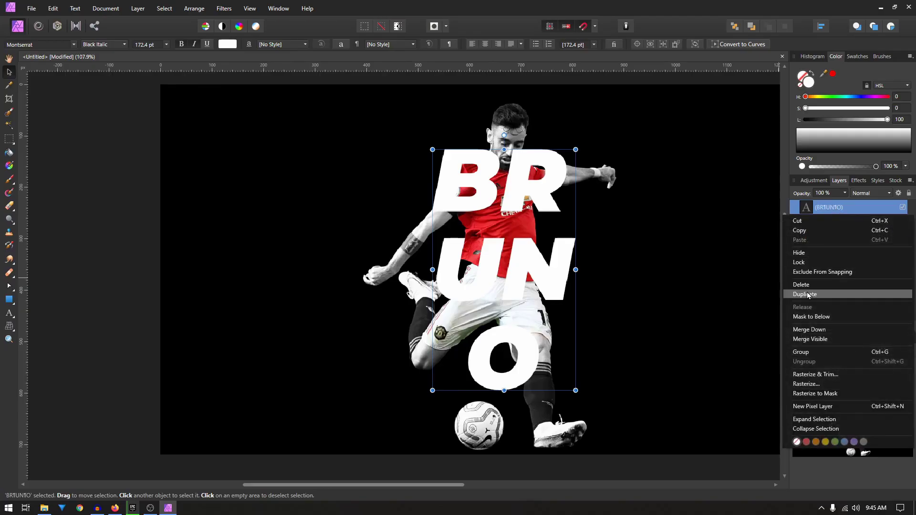
left_click(808, 295)
double_click(834, 208)
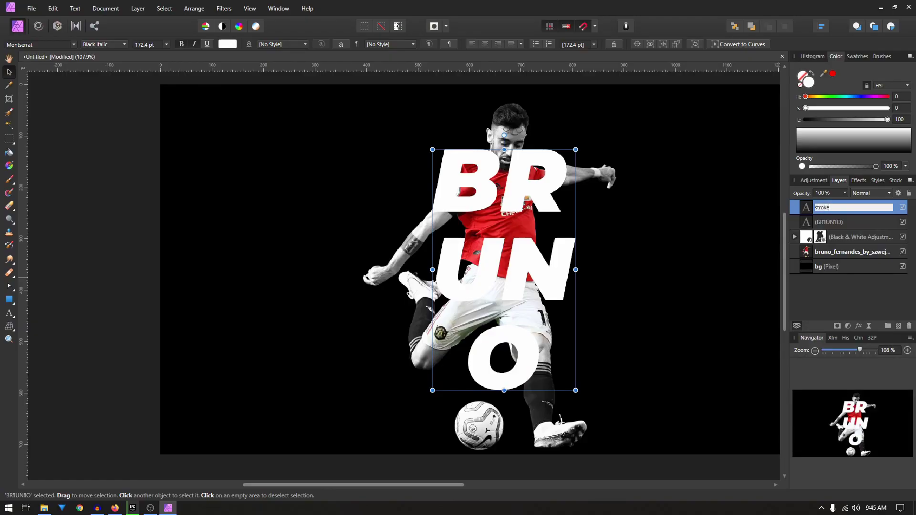
key("Return")
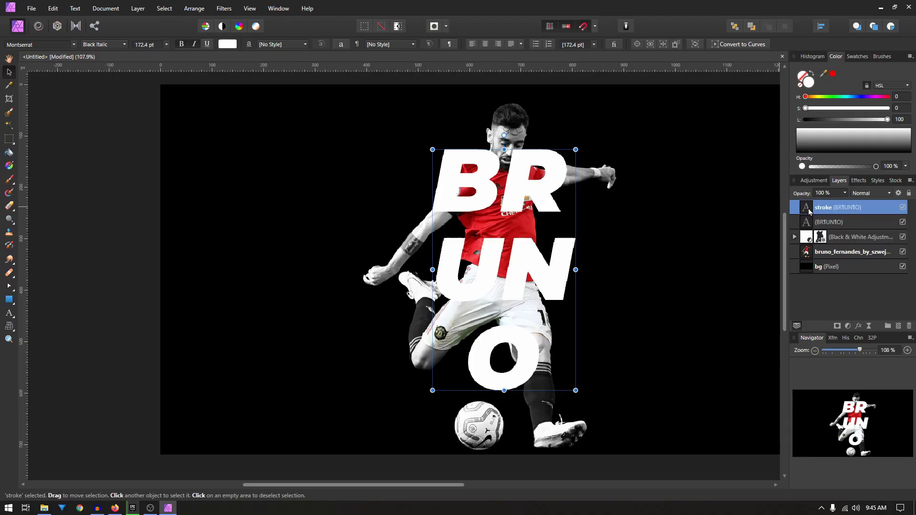
key("ctrl+d")
scroll(485, 180, "up", 2)
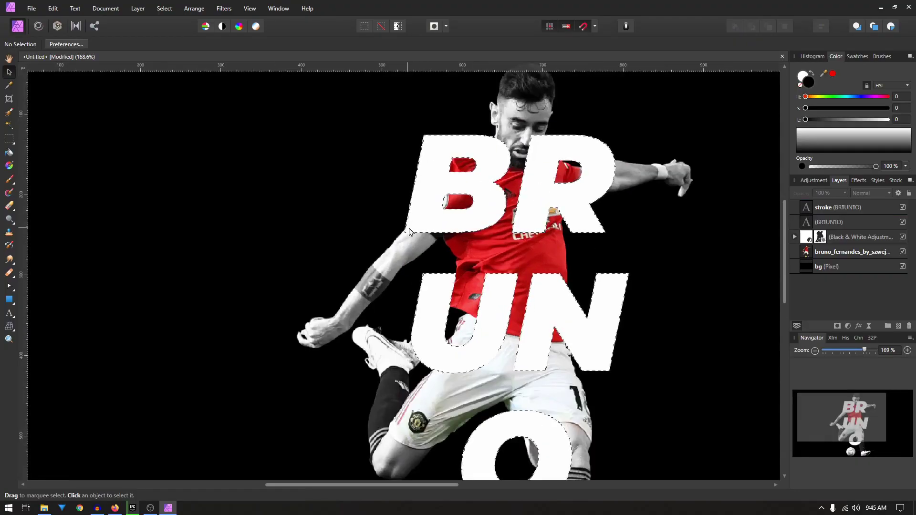
Grow the letter selection by 5 px with Select > Grow/Shrink.
left_click(162, 9)
left_click(201, 162)
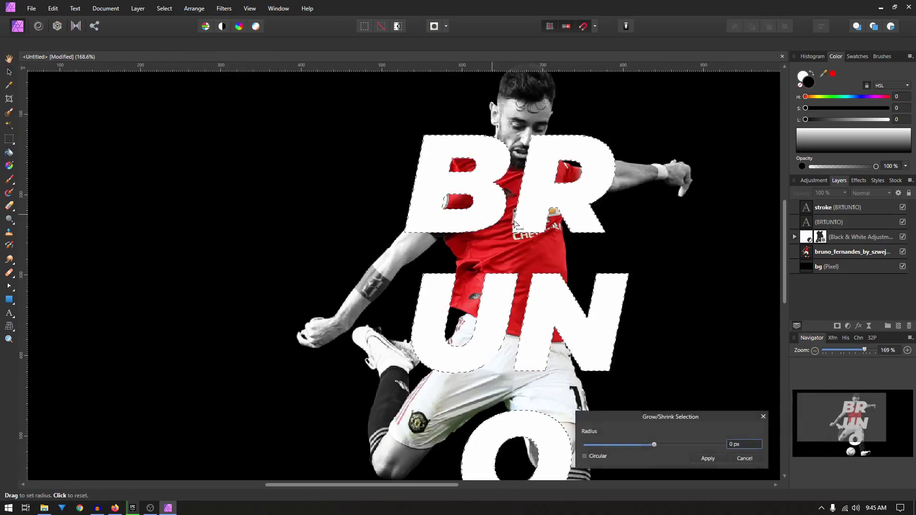
left_click(726, 445)
type("5")
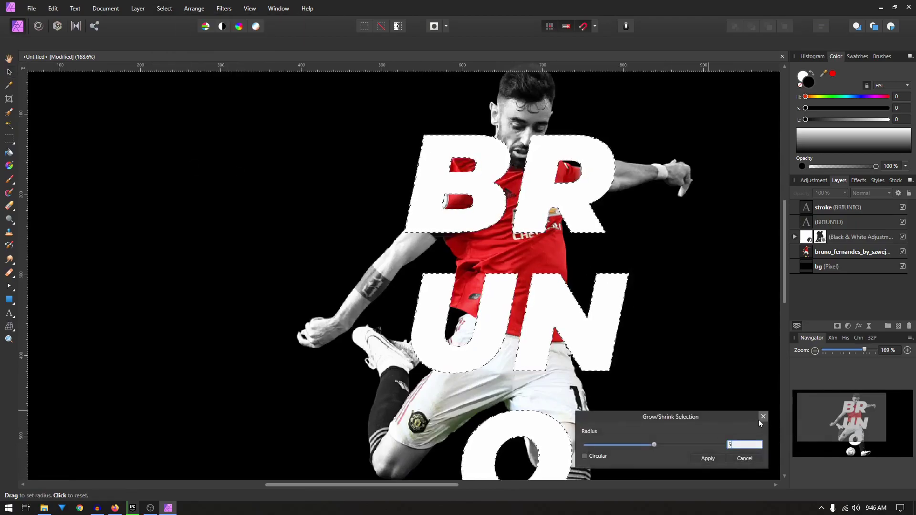
left_click(710, 460)
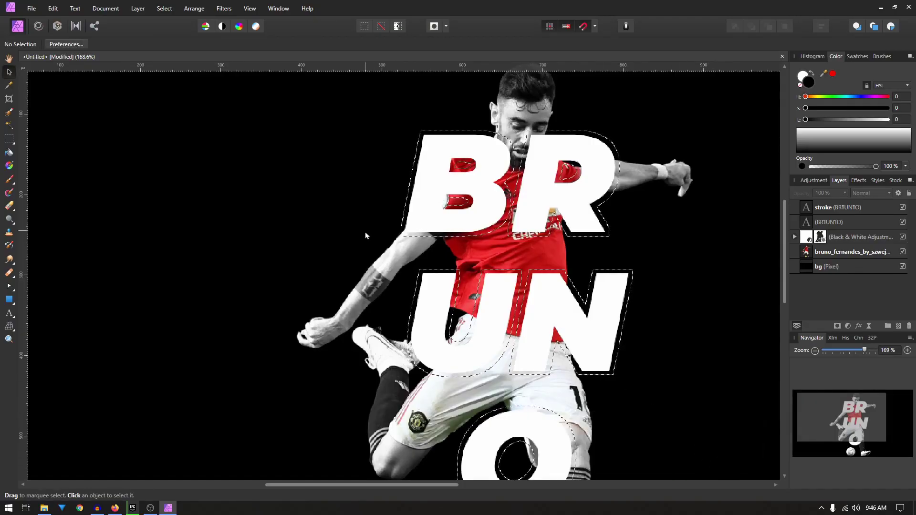
Fill the grown selection on the stroke layer with the white secondary colour.
left_click(820, 209)
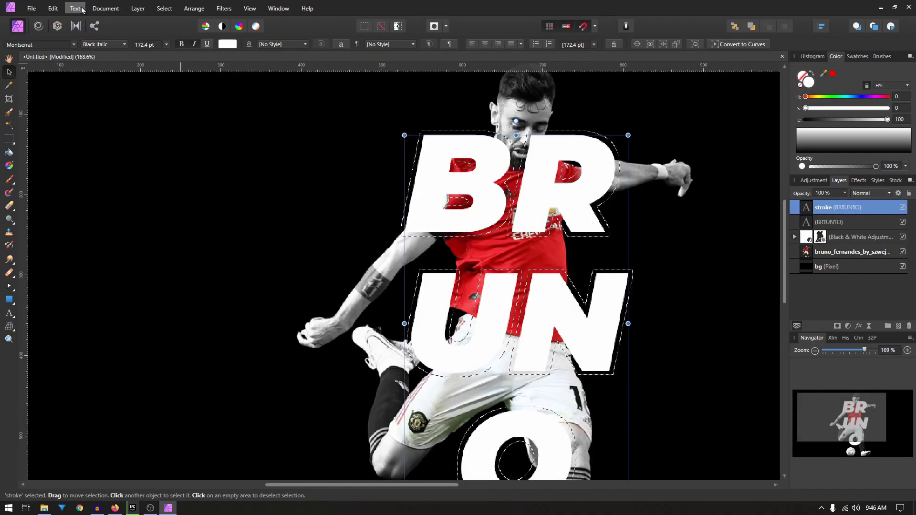
left_click(53, 8)
left_click(77, 132)
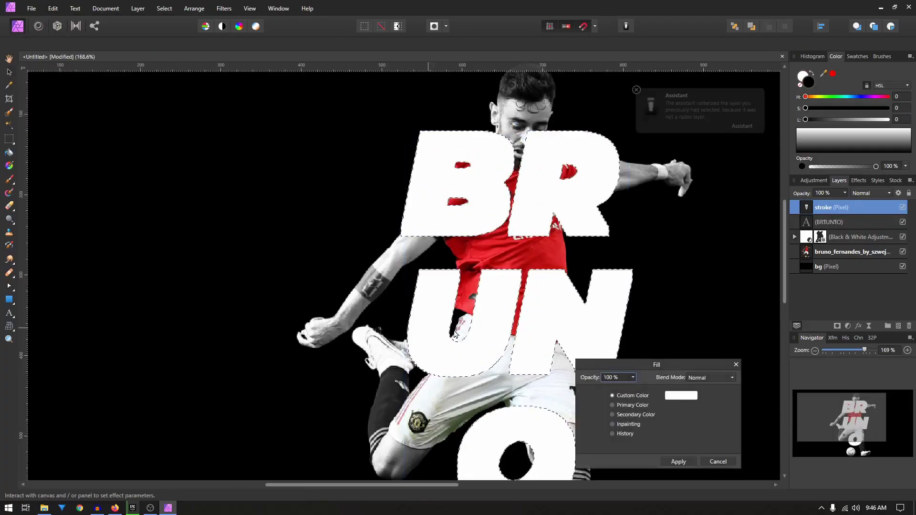
left_click(630, 405)
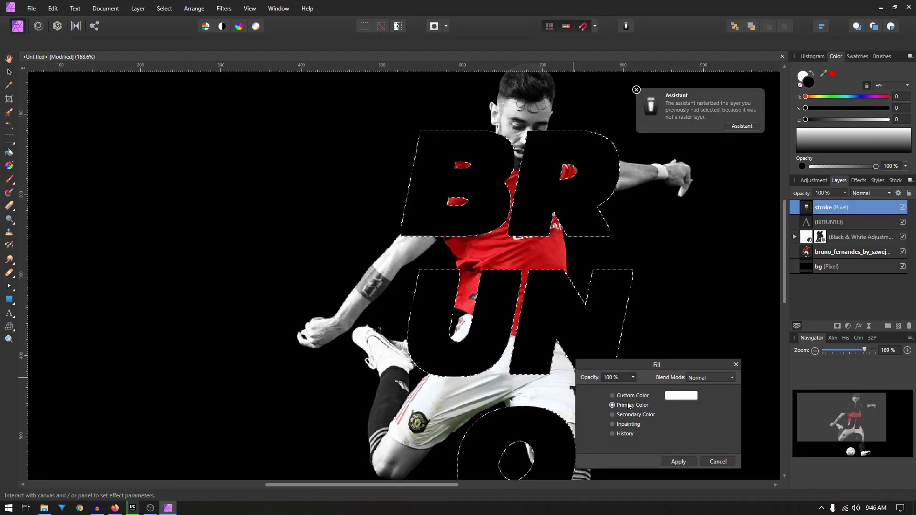
left_click(620, 416)
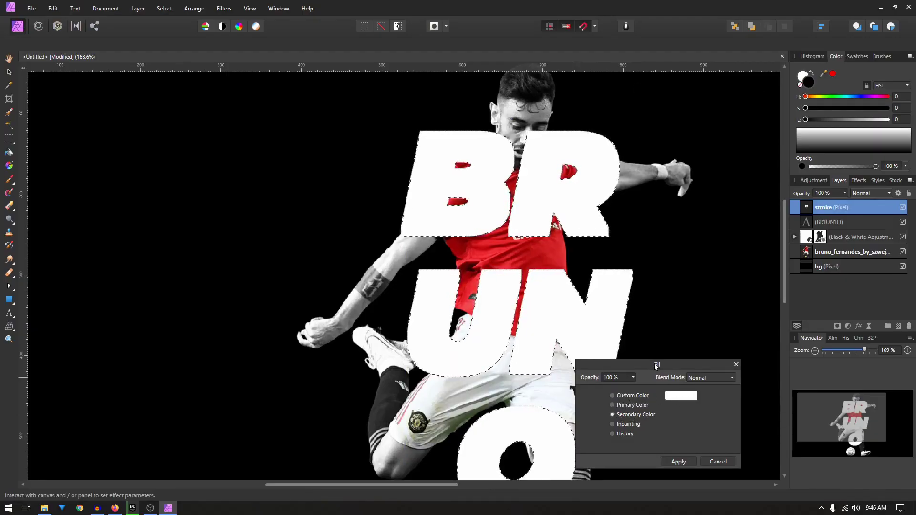
left_click_drag(656, 365, 648, 318)
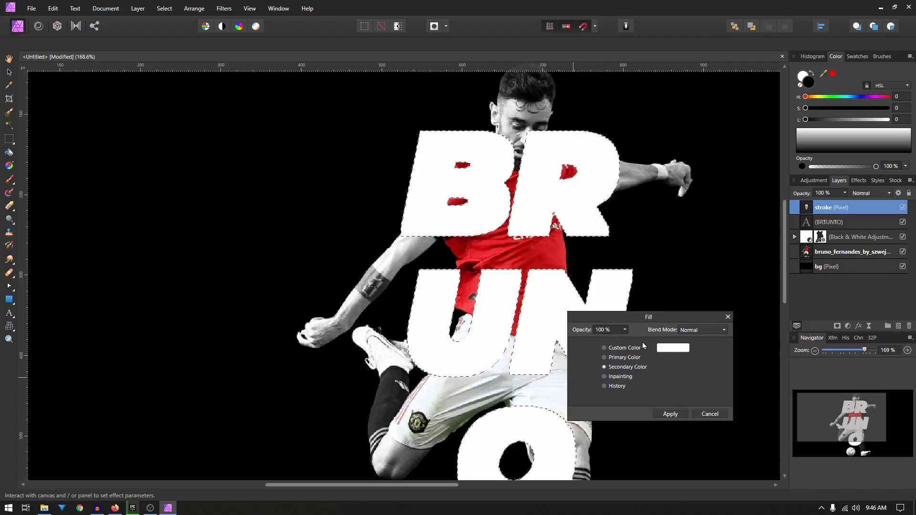
left_click(671, 414)
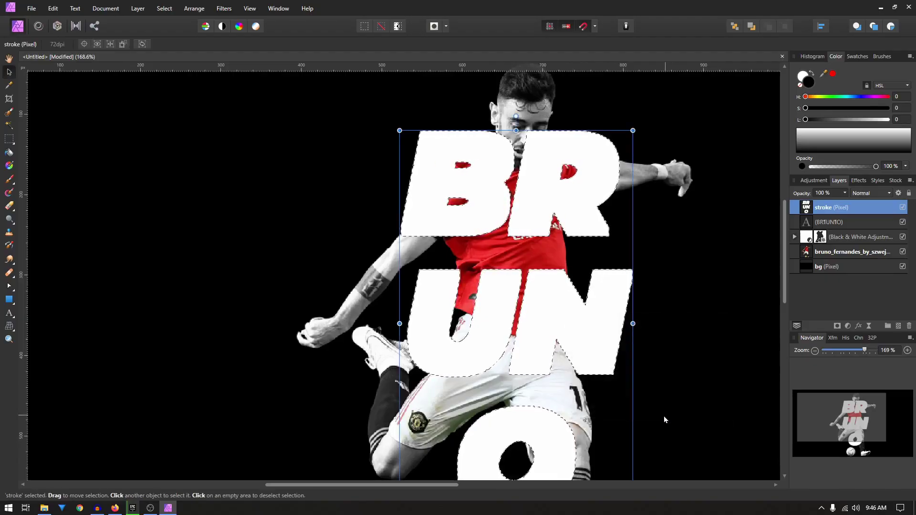
Shrink the BRUNO letter selection by 1 px (radius -1) and select the stroke layer.
left_click(806, 227)
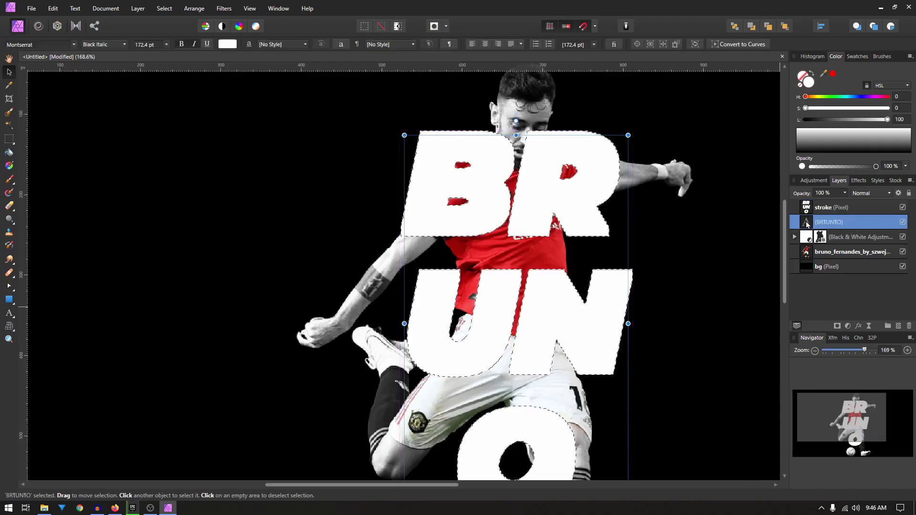
key("ctrl+alt+d")
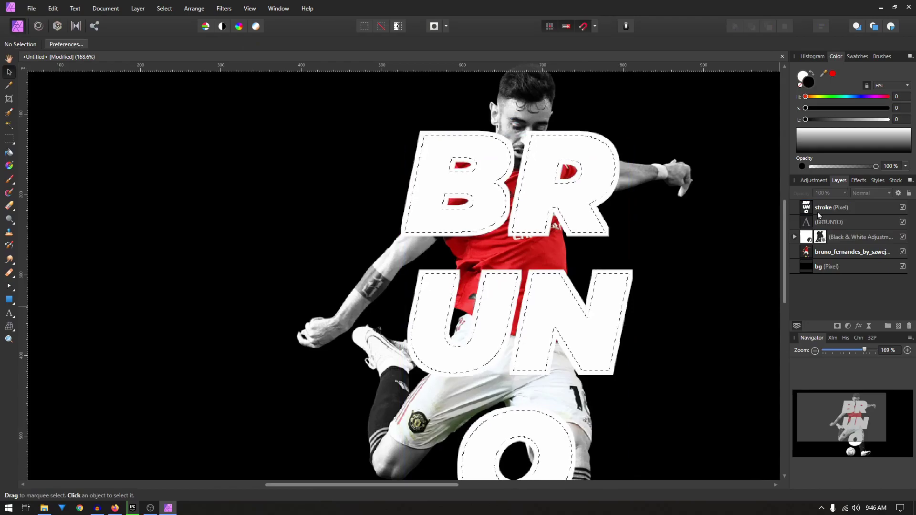
left_click(165, 9)
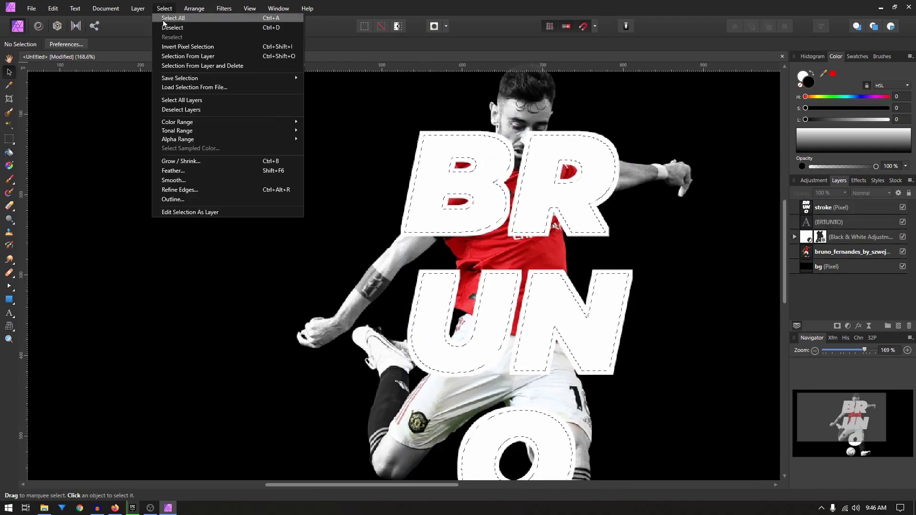
left_click(180, 162)
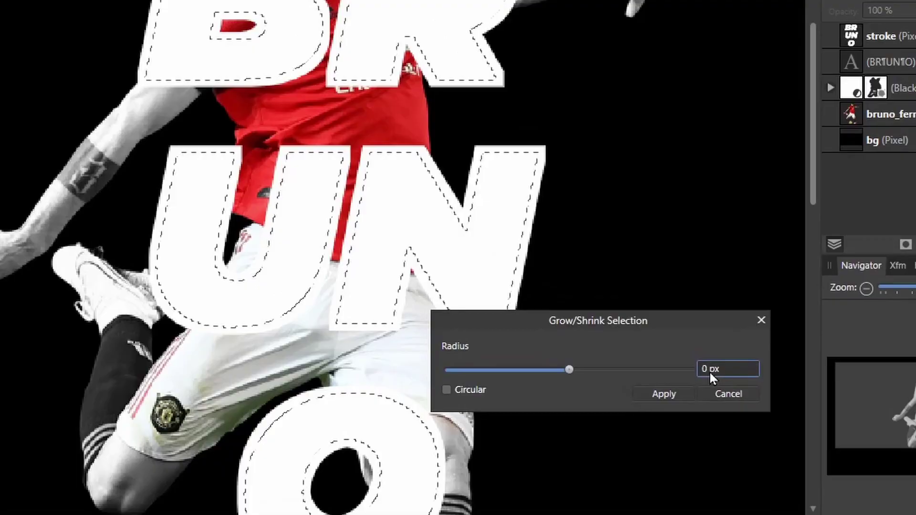
double_click(709, 371)
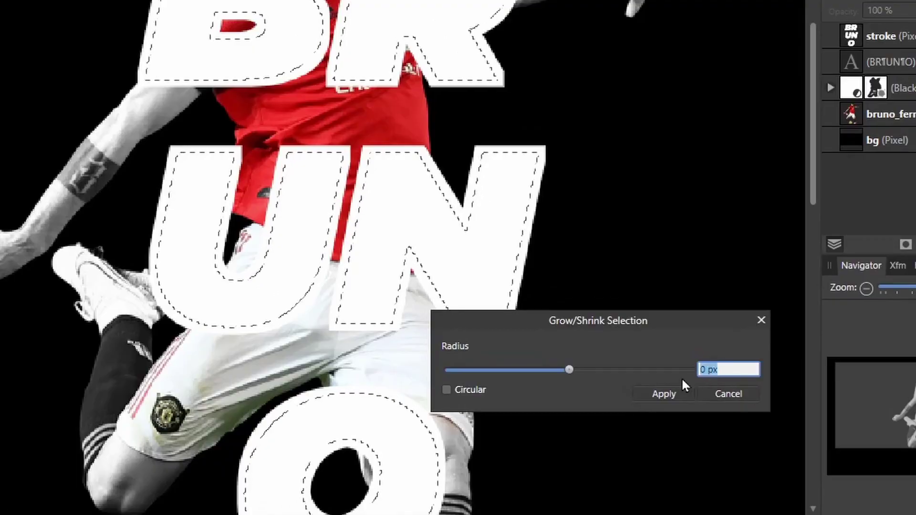
type("-1")
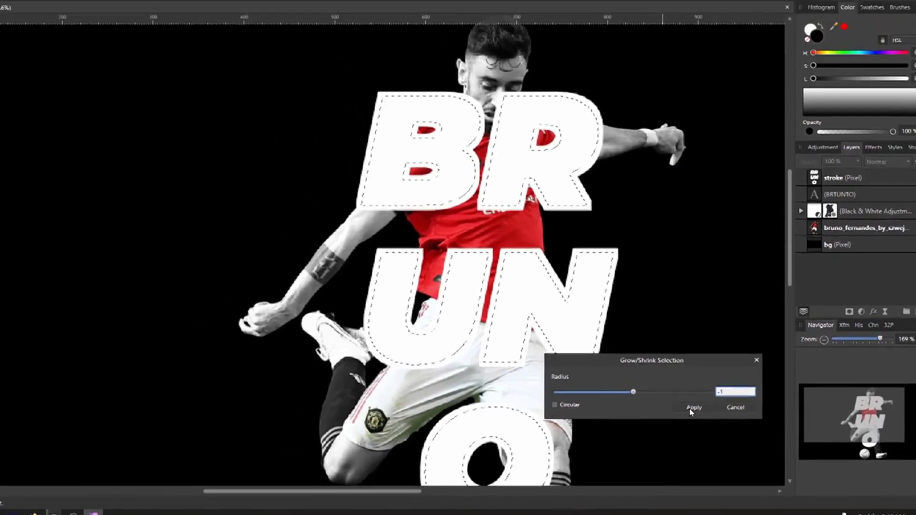
left_click(671, 396)
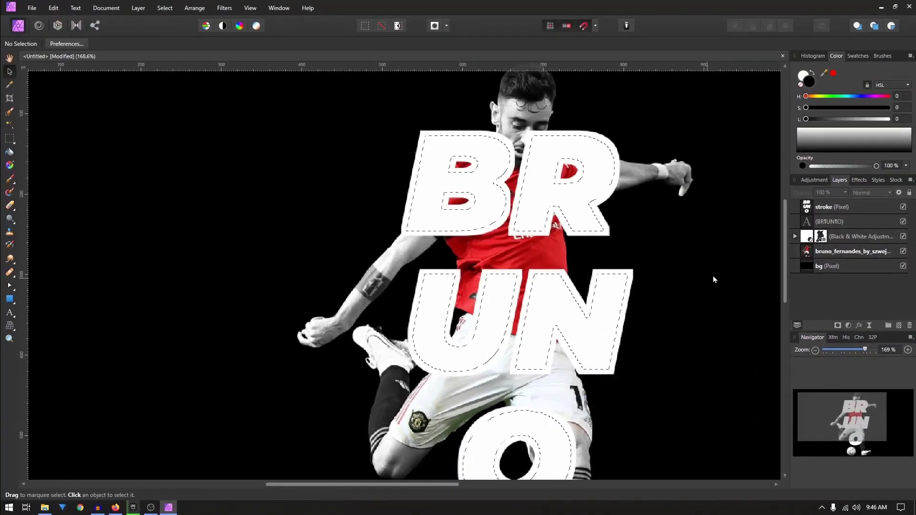
left_click(815, 208)
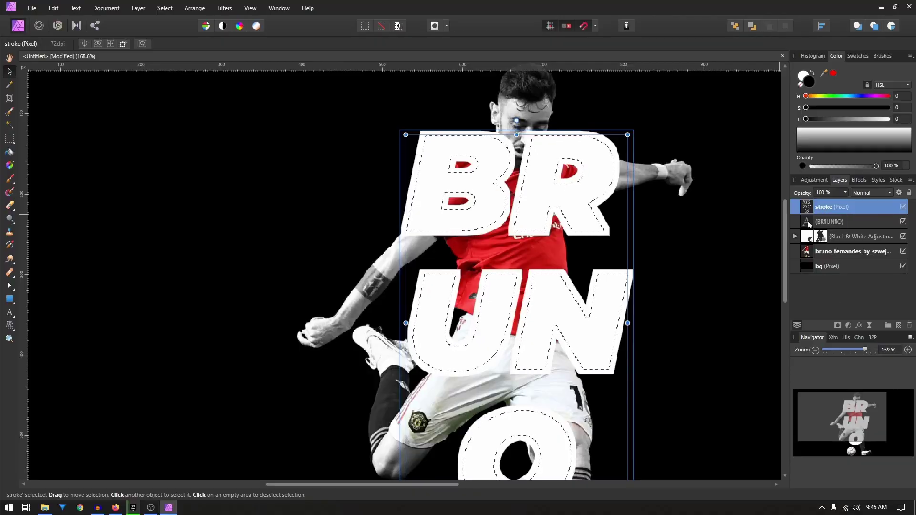
Clear the selection and move the BRUNO text layer beneath the player photo layer.
key("ctrl+d")
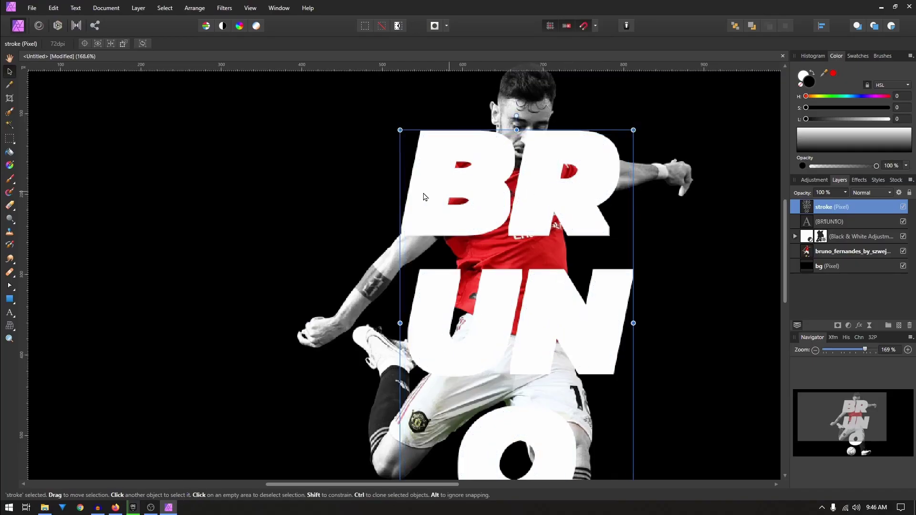
left_click(277, 229)
left_click(808, 224)
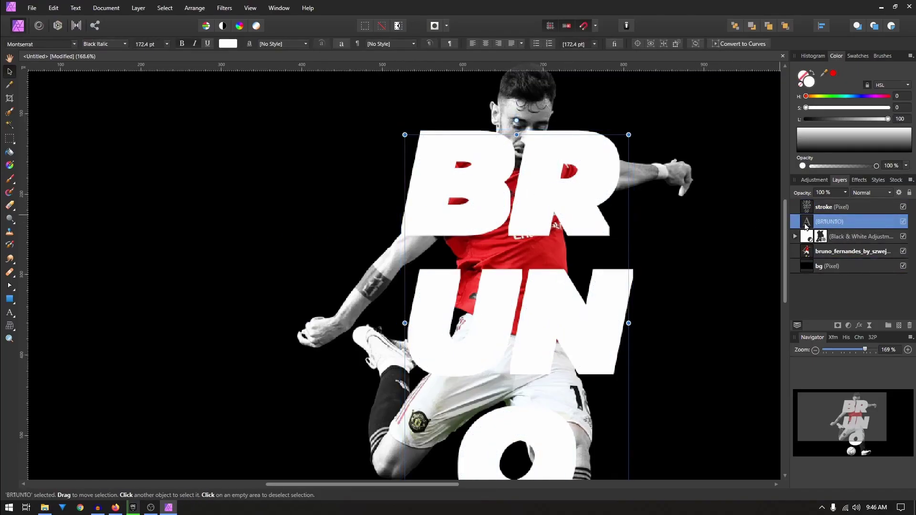
left_click_drag(810, 241, 808, 260)
scroll(611, 246, "down", 3)
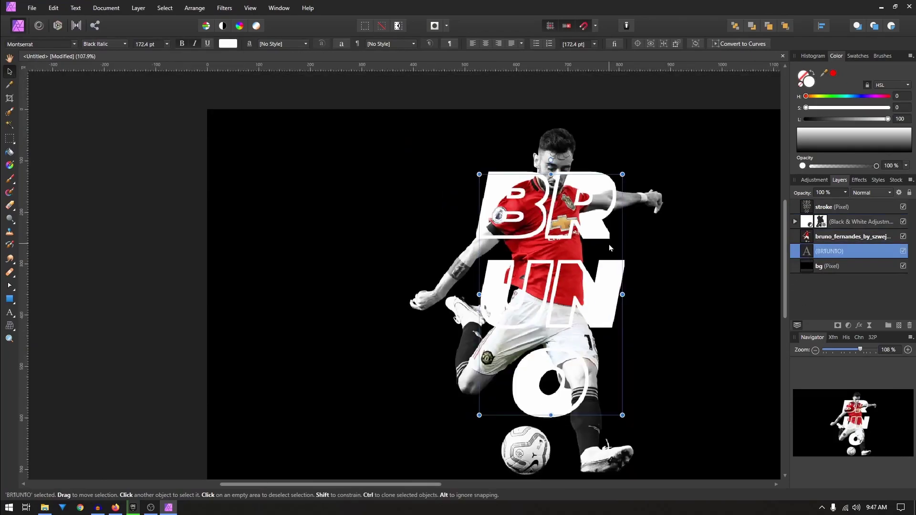
scroll(638, 310, "down", 2)
scroll(624, 285, "down", 1)
scroll(557, 279, "up", 1)
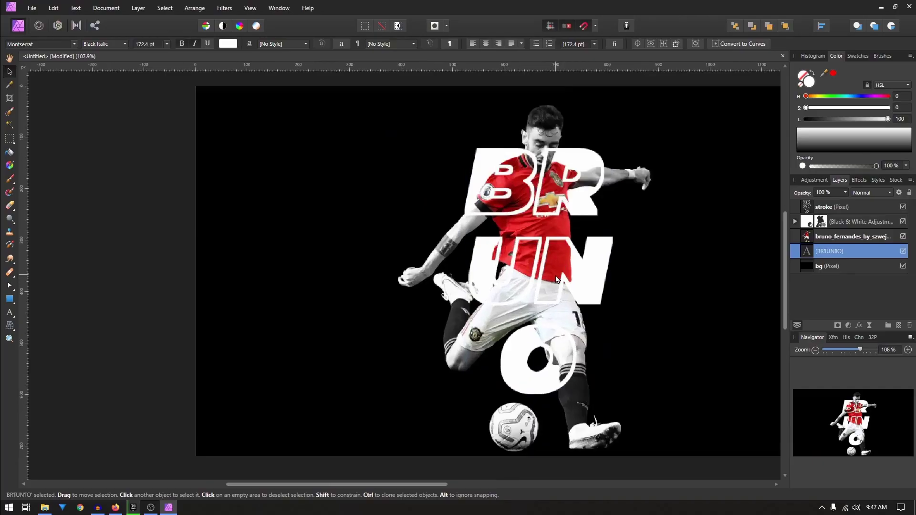
scroll(557, 279, "up", 1)
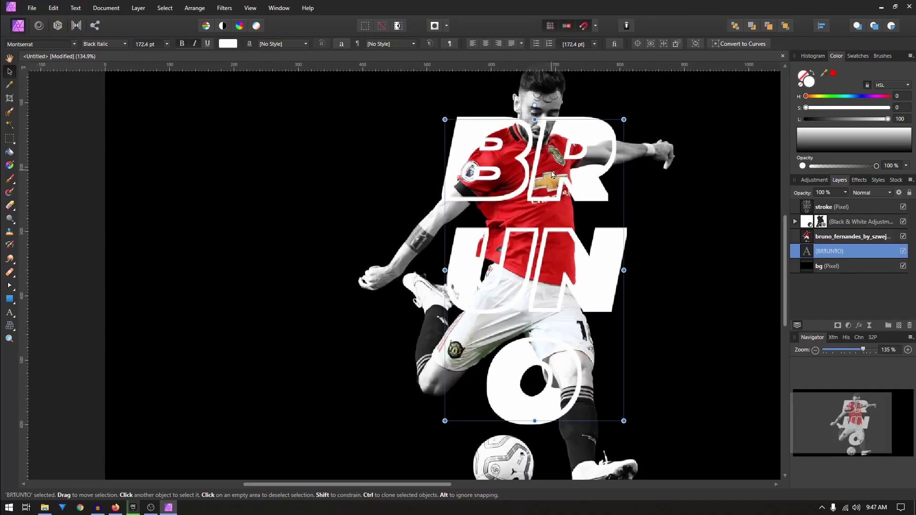
left_click(61, 243)
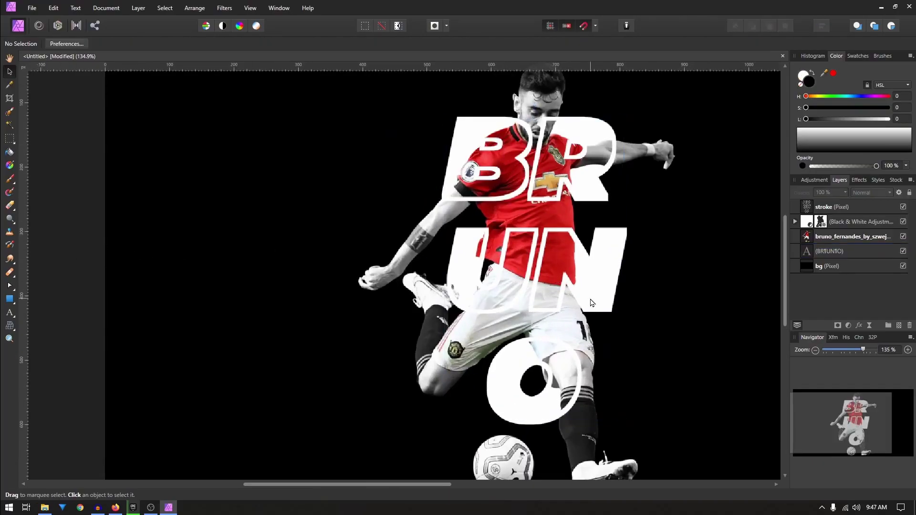
Drop the Premier League logo PNG from the pictures folder into the artwork, fully visible.
scroll(592, 303, "down", 1)
left_click_drag(556, 314, 431, 303)
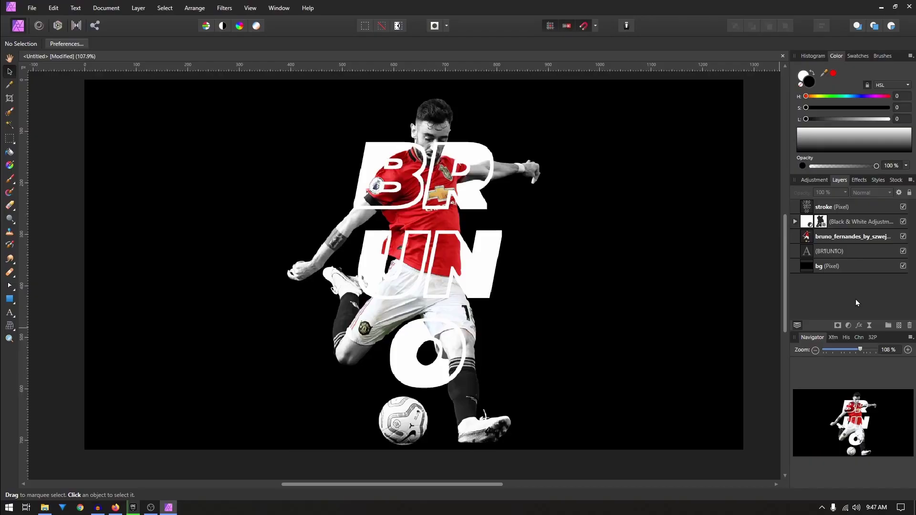
left_click(45, 507)
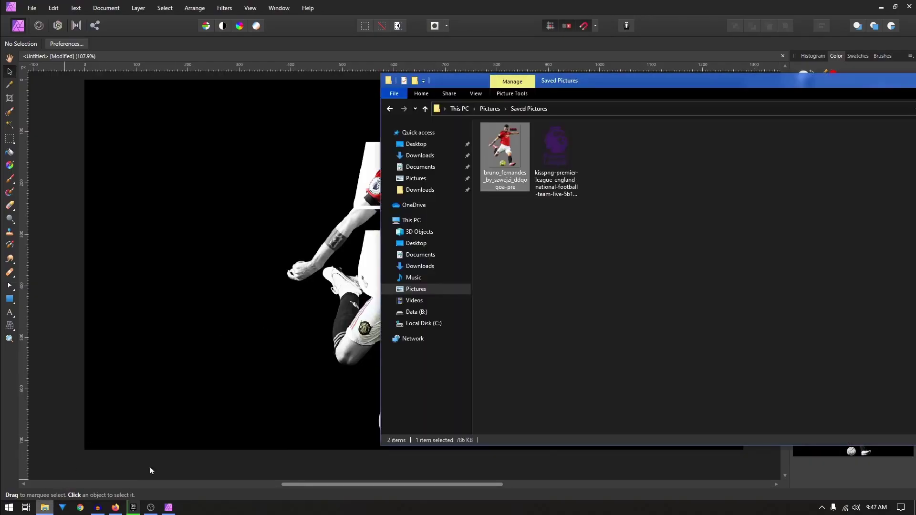
left_click_drag(228, 199, 227, 199)
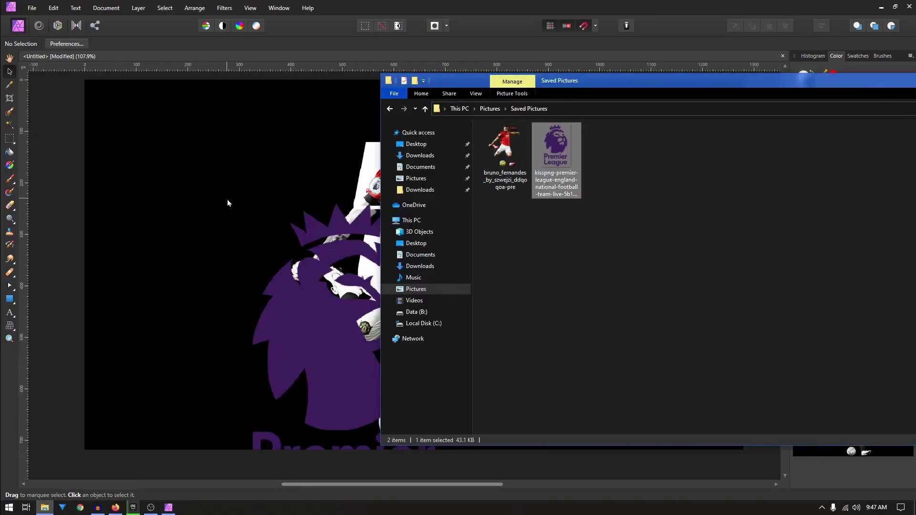
left_click(323, 370)
left_click_drag(323, 371, 251, 273)
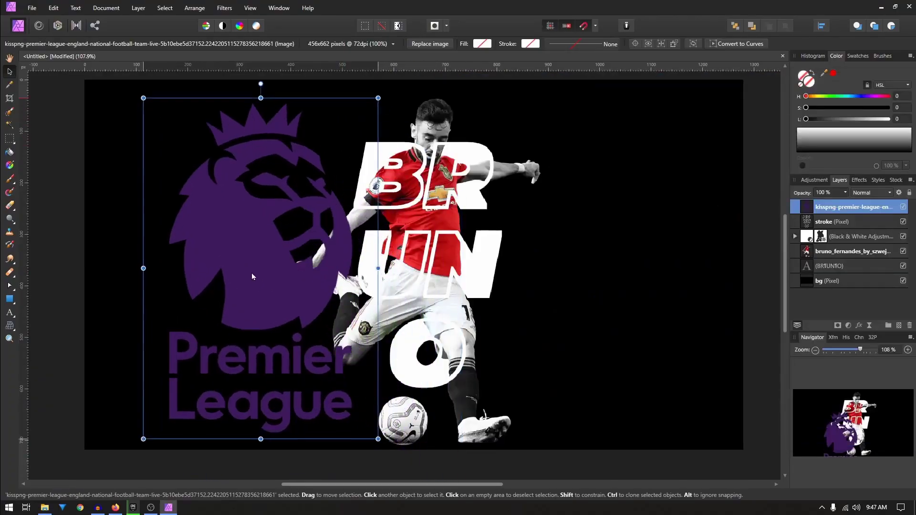
Erase the logo's Premier League lettering, centre the lion over the player, and move its layer below BRUNO.
key("e")
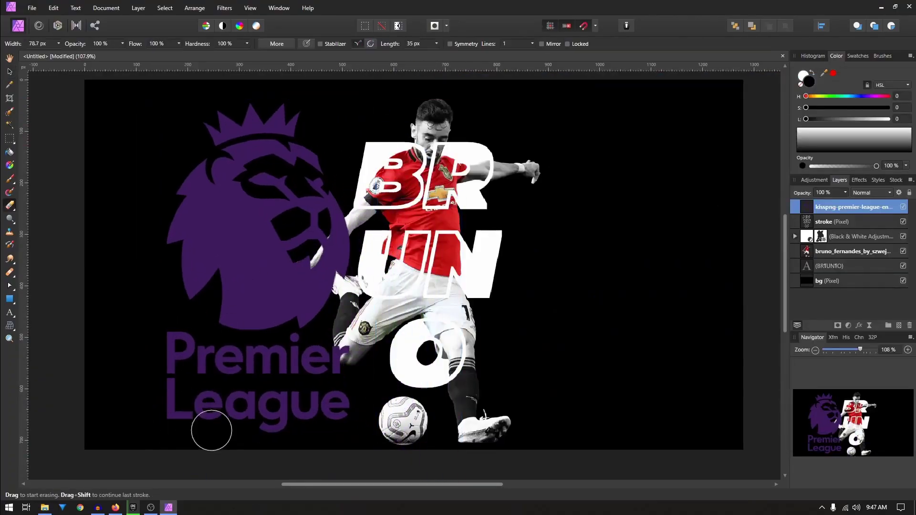
mouse_move(212, 426)
left_mouse_down()
mouse_move(159, 380)
mouse_move(174, 342)
mouse_move(219, 364)
mouse_move(296, 353)
mouse_move(289, 358)
mouse_move(315, 370)
mouse_move(346, 361)
mouse_move(298, 359)
mouse_move(292, 349)
mouse_move(236, 412)
mouse_move(237, 429)
mouse_move(269, 434)
mouse_move(312, 421)
mouse_move(349, 394)
mouse_move(324, 380)
mouse_move(259, 379)
left_mouse_up()
key("v")
left_click_drag(309, 253, 443, 277)
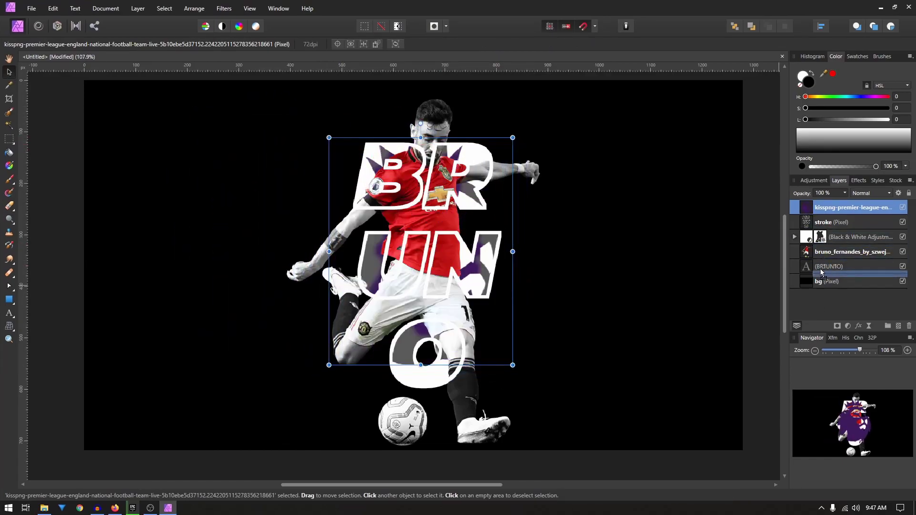
left_click_drag(821, 272, 806, 281)
Zoom out, bring the logo layer to the top, and hide both the logo and bg layers.
scroll(482, 326, "up", 3)
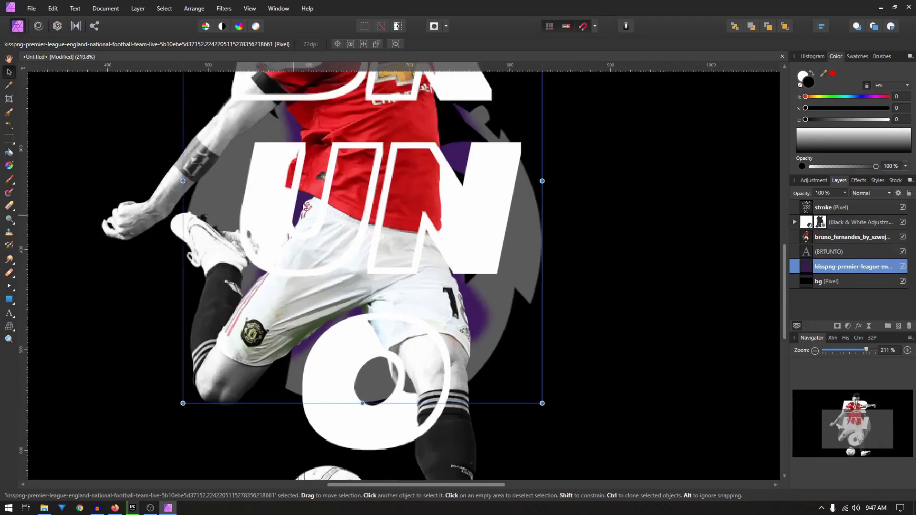
scroll(316, 160, "down", 3)
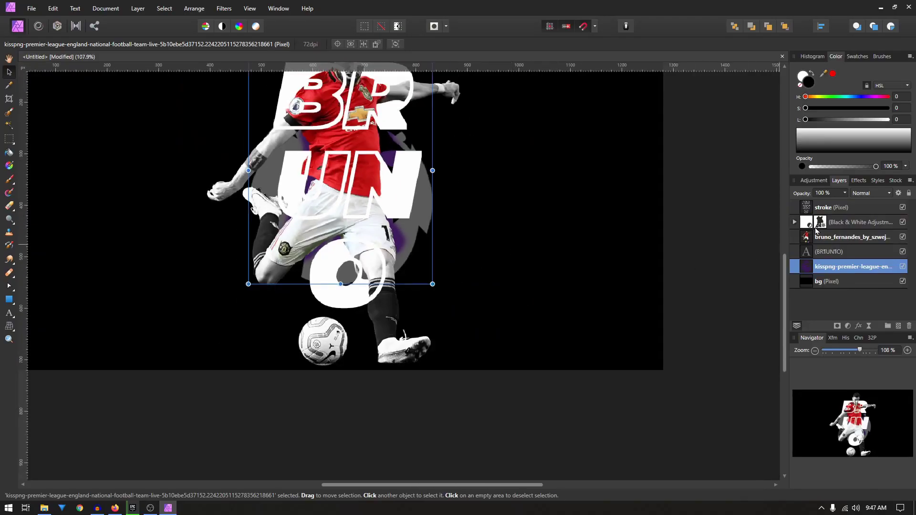
key("ctrl+minus")
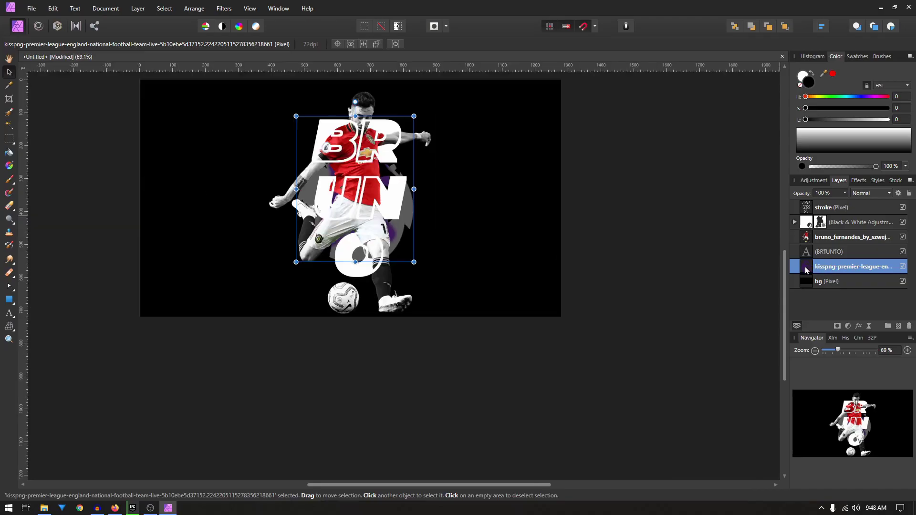
key("ctrl+shift+bracketright")
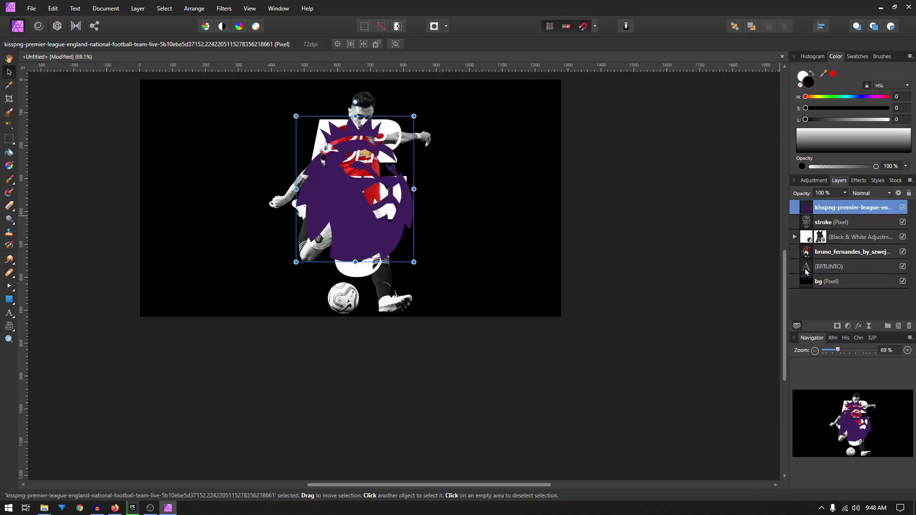
left_click(903, 207)
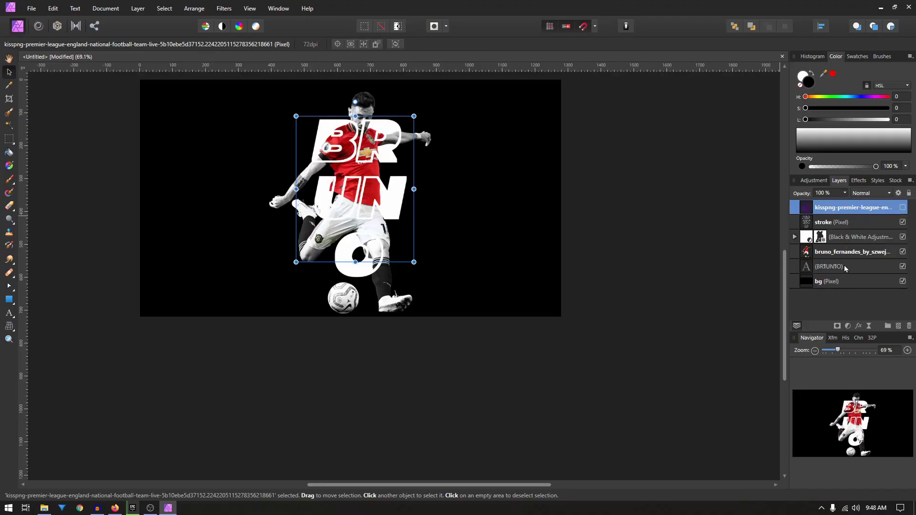
left_click(903, 281)
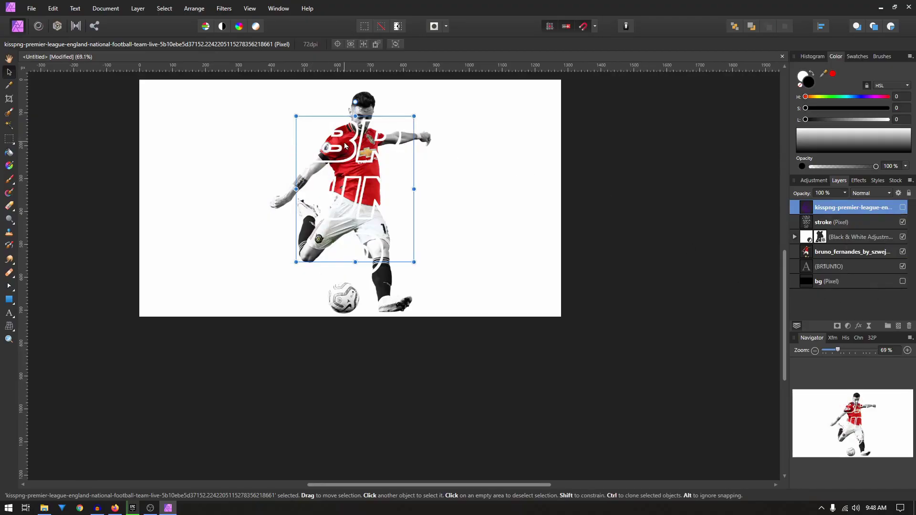
Create a merged copy of the visible artwork and group the four original layers.
left_click(840, 227)
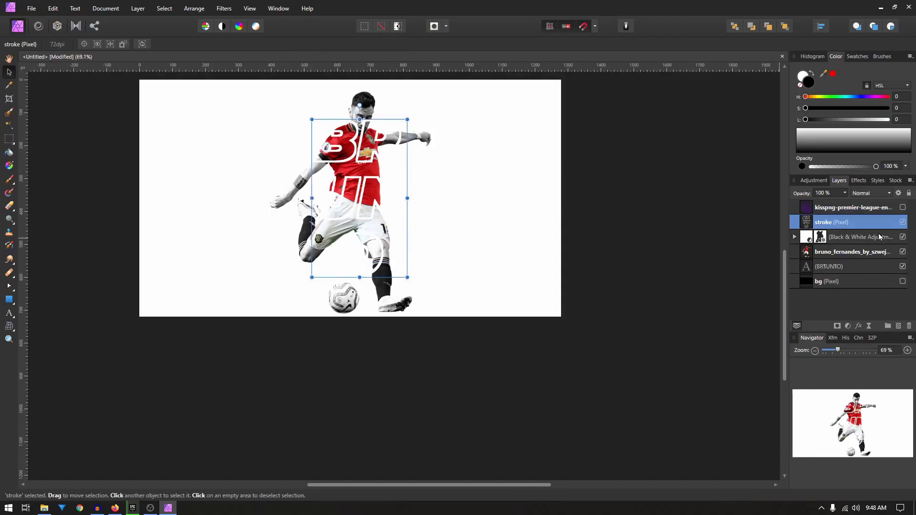
left_click(837, 267, "shift")
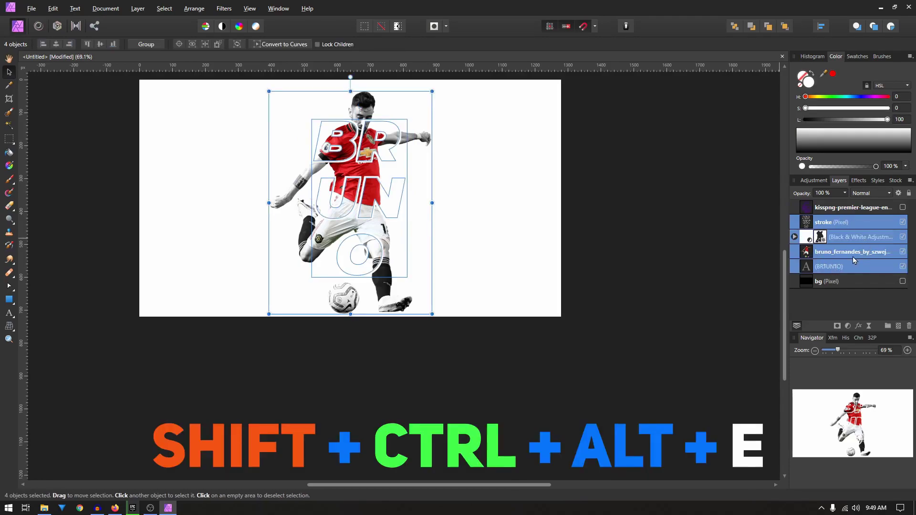
key("ctrl+shift+alt+e")
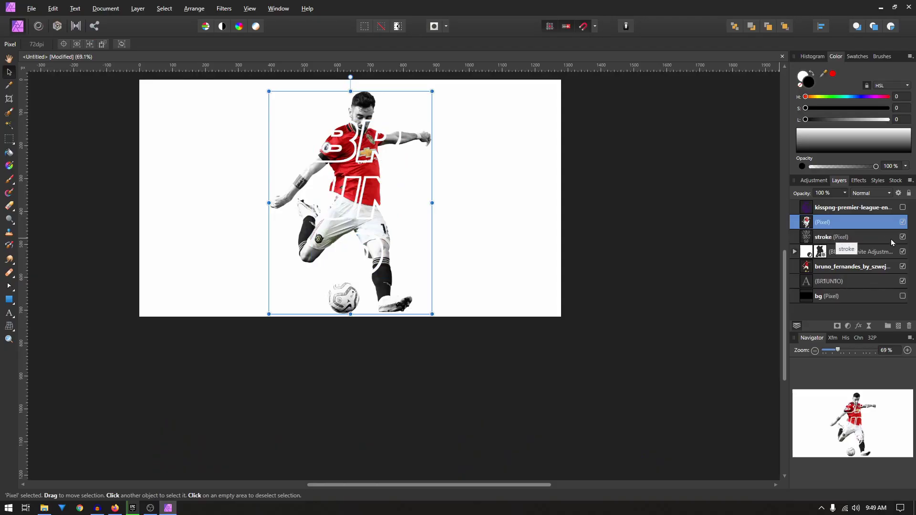
left_click(871, 238)
left_click(847, 282, "shift")
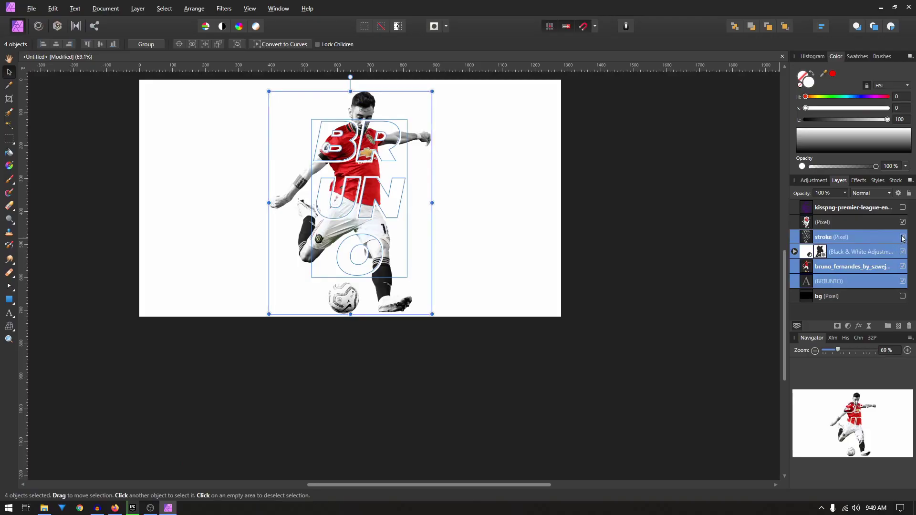
key("ctrl+g")
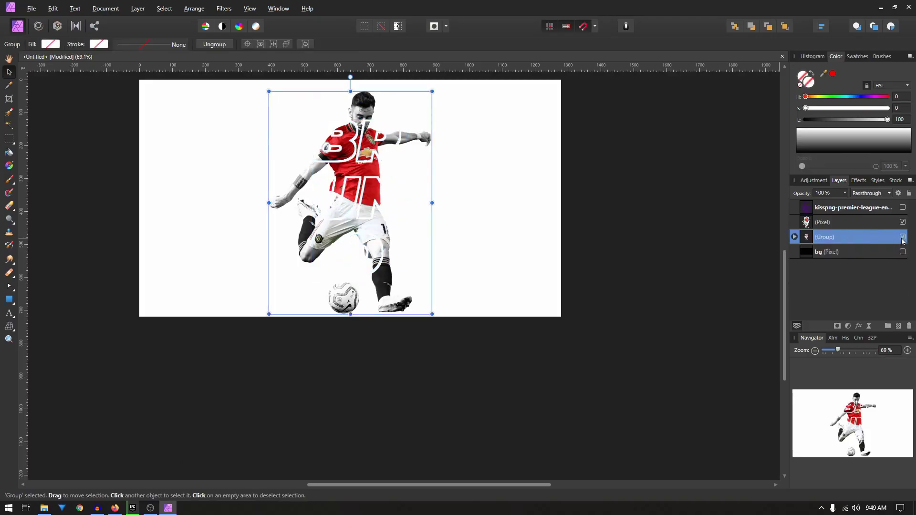
Move the merged layer above the logo and rename it 'design'.
left_click(818, 222)
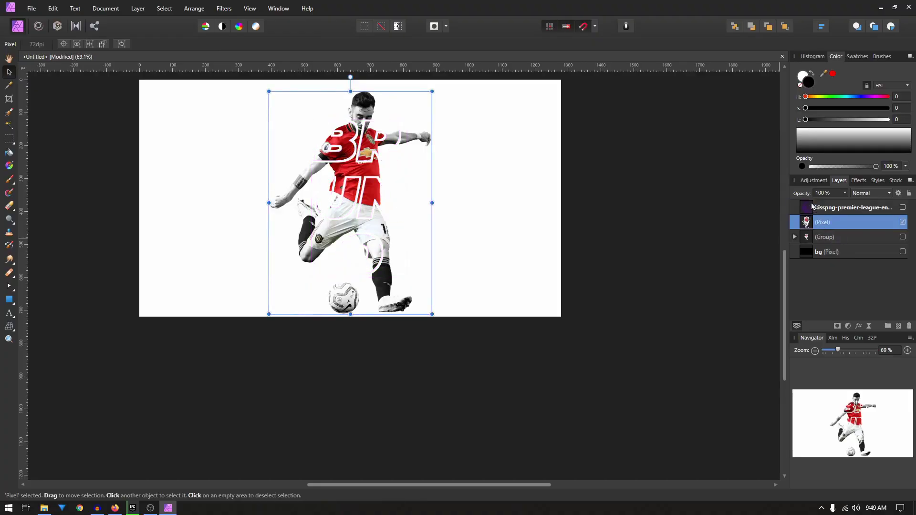
key("ctrl+bracketright")
double_click(822, 213)
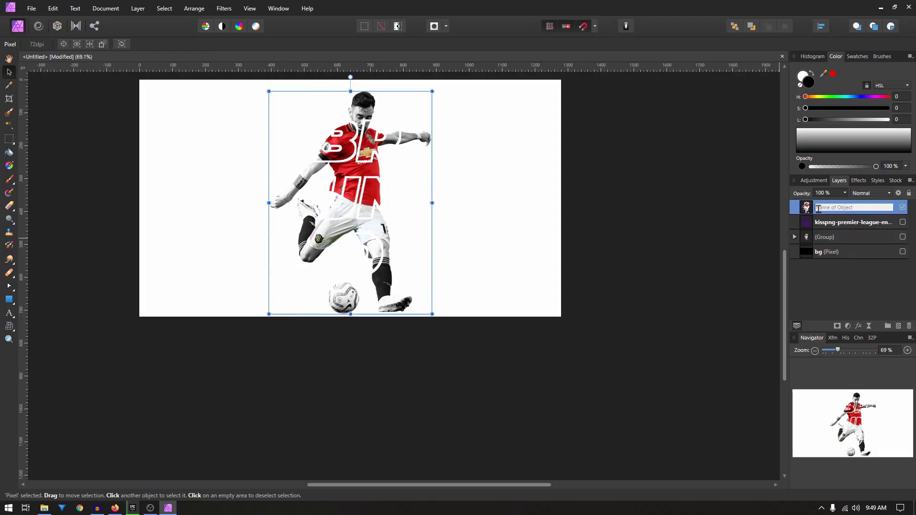
type("design")
key("Return")
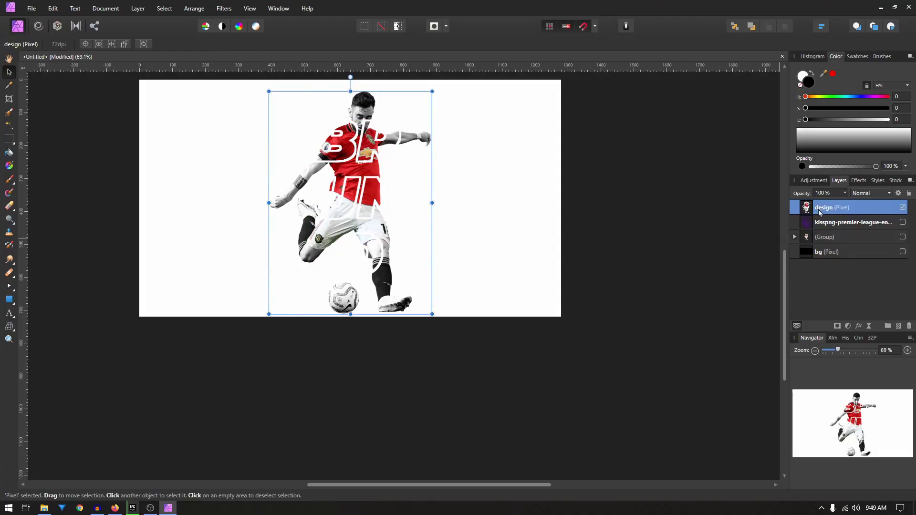
Make the Premier League lion (kisspng) layer and the black bg layer visible.
left_click(840, 223)
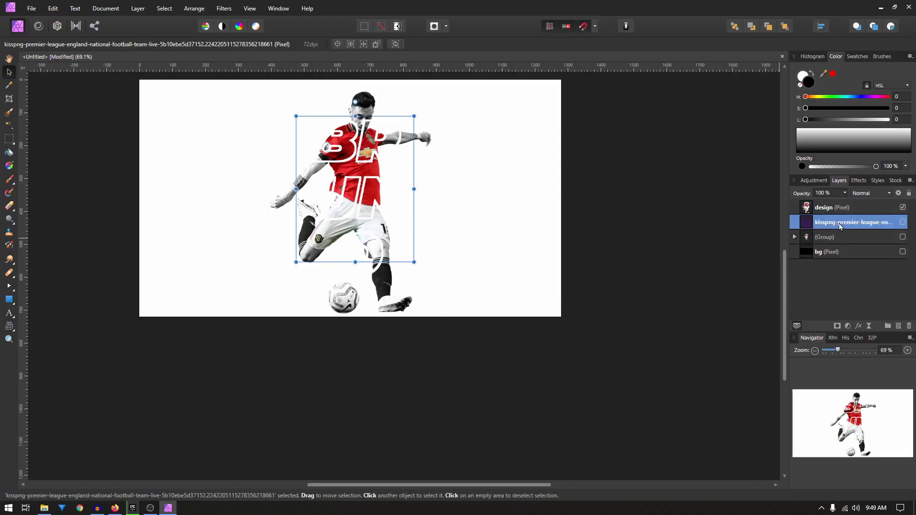
left_click(903, 223)
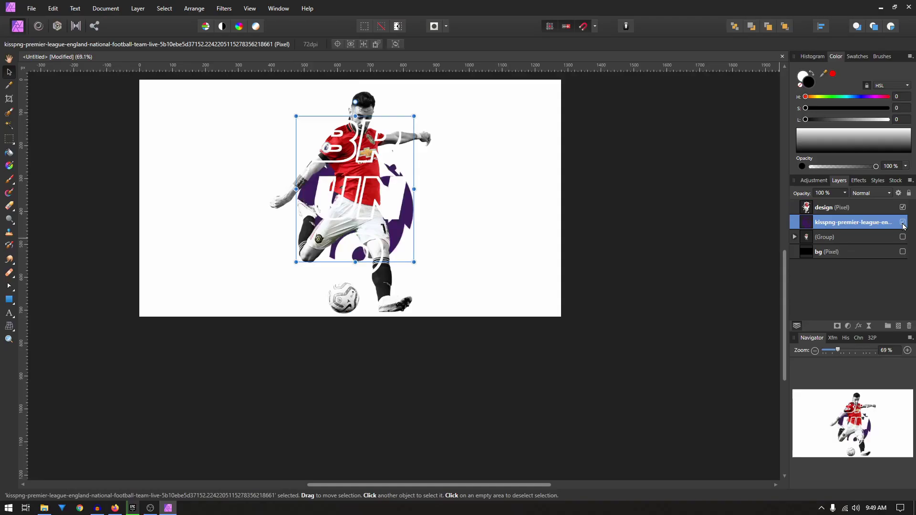
left_click(903, 252)
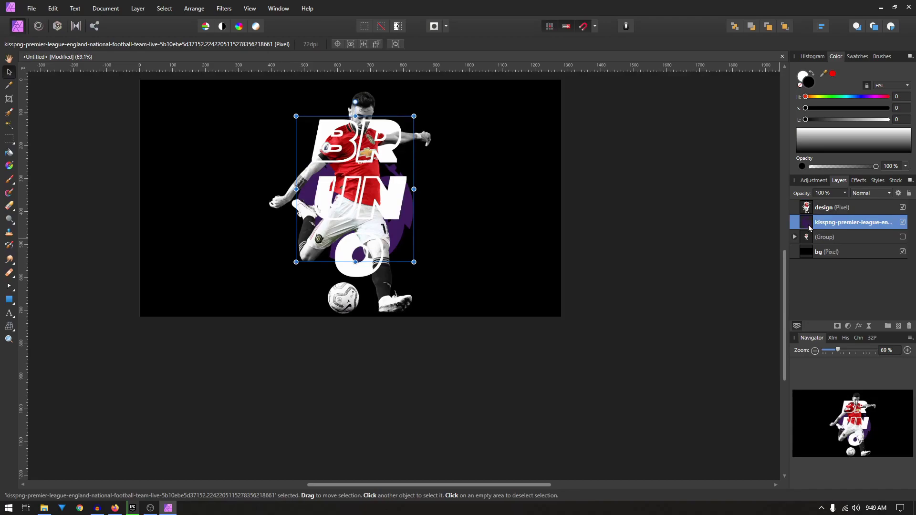
Give the lion a Color Overlay effect at HSL lightness 10, a very dark grey.
left_click(858, 326)
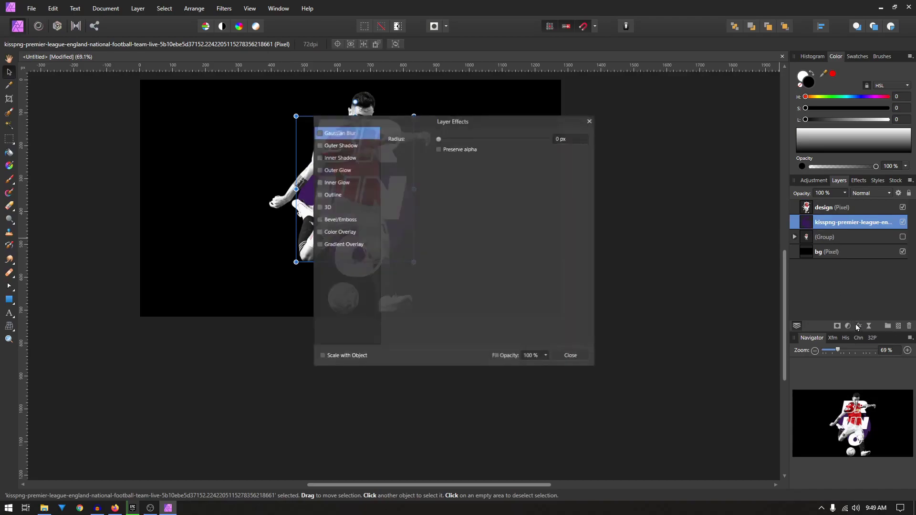
left_click_drag(426, 119, 592, 112)
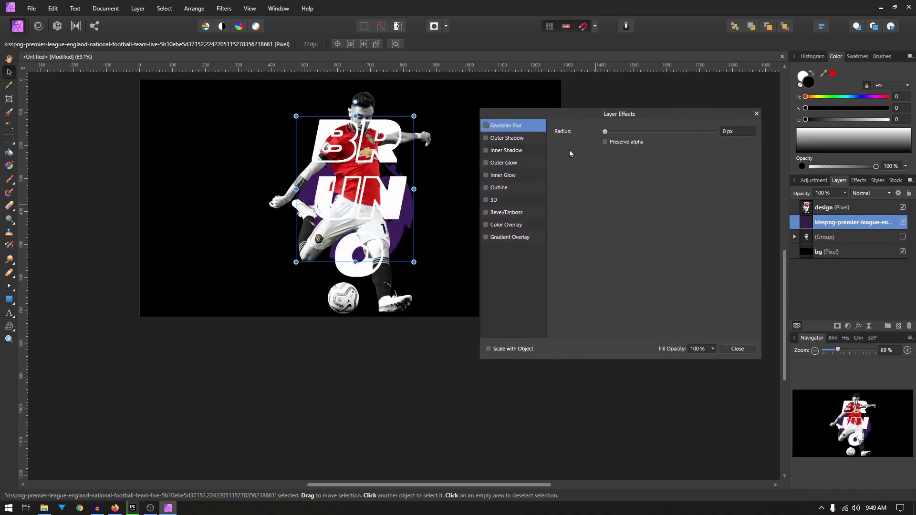
left_click(485, 224)
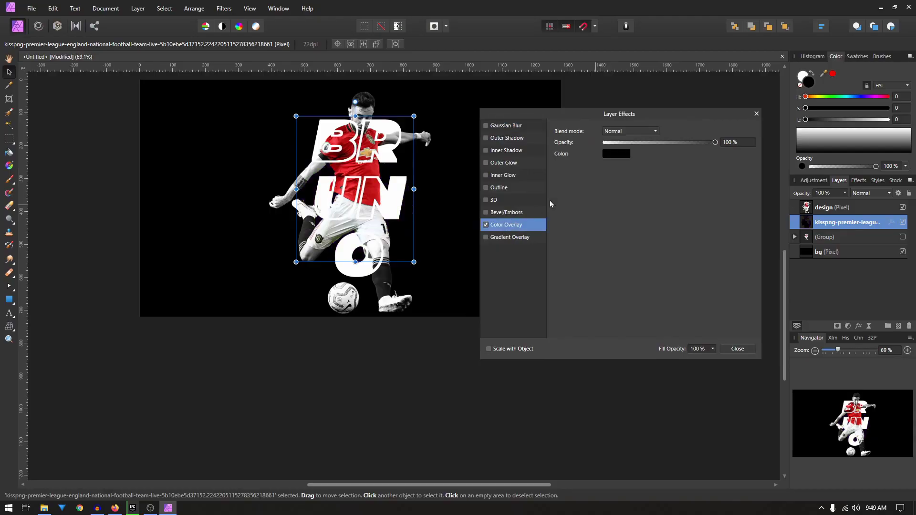
left_click(621, 155)
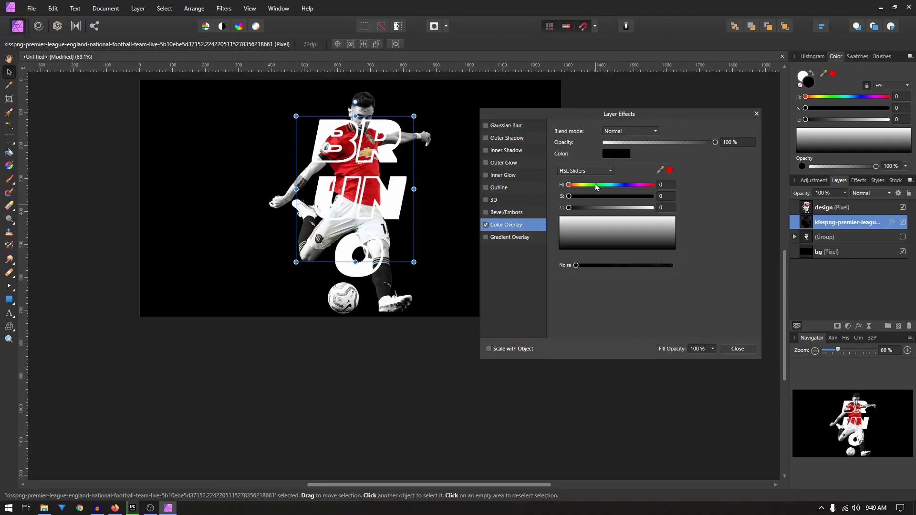
left_click(571, 172)
left_click(572, 174)
left_click_drag(571, 208, 578, 210)
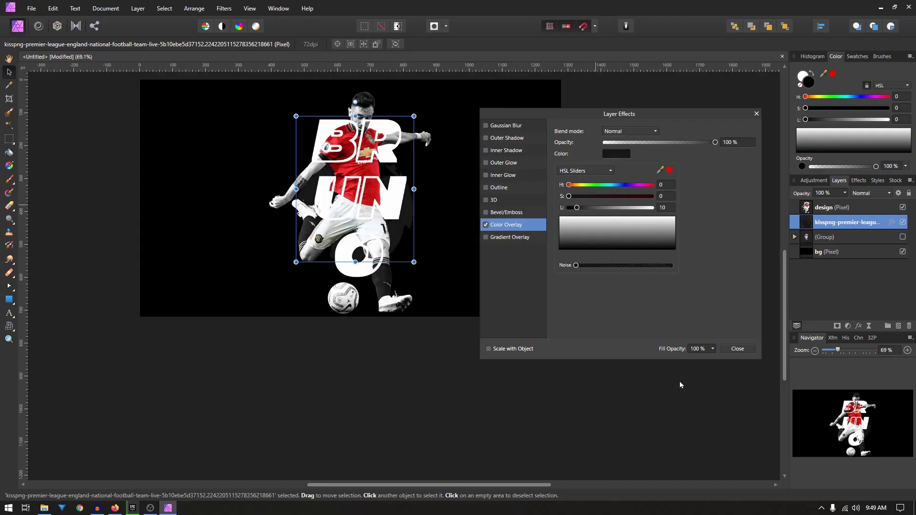
left_click(756, 114)
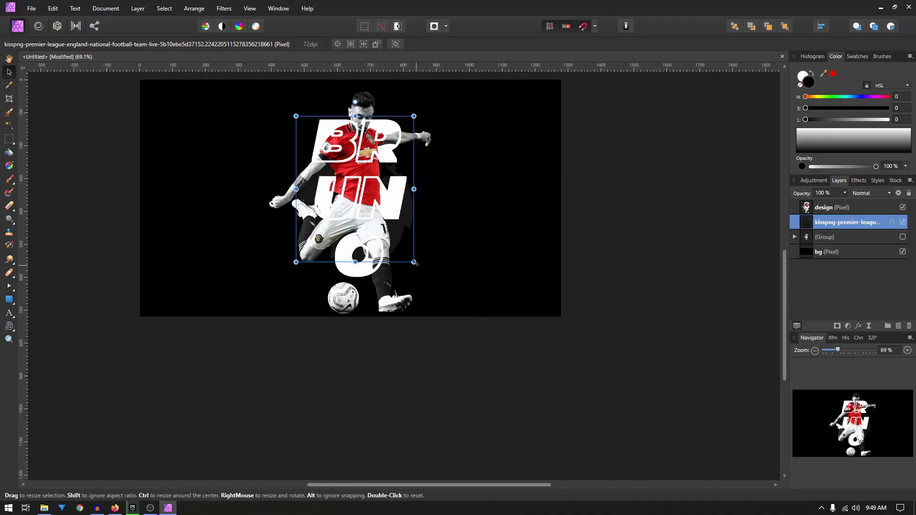
Enlarge the dark lion logo to about 467 × 578 px, centre it behind the player, and deselect.
left_click_drag(415, 262, 439, 286)
left_click_drag(374, 244, 368, 248)
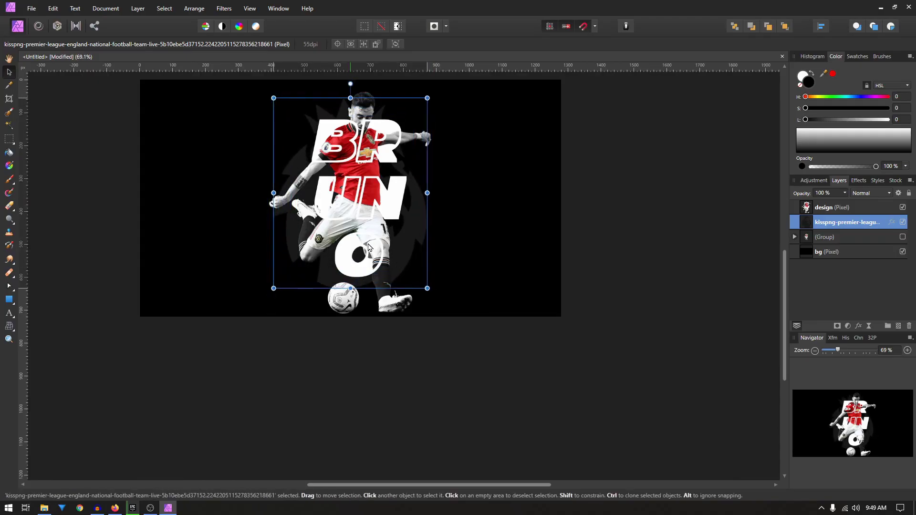
left_click(639, 345)
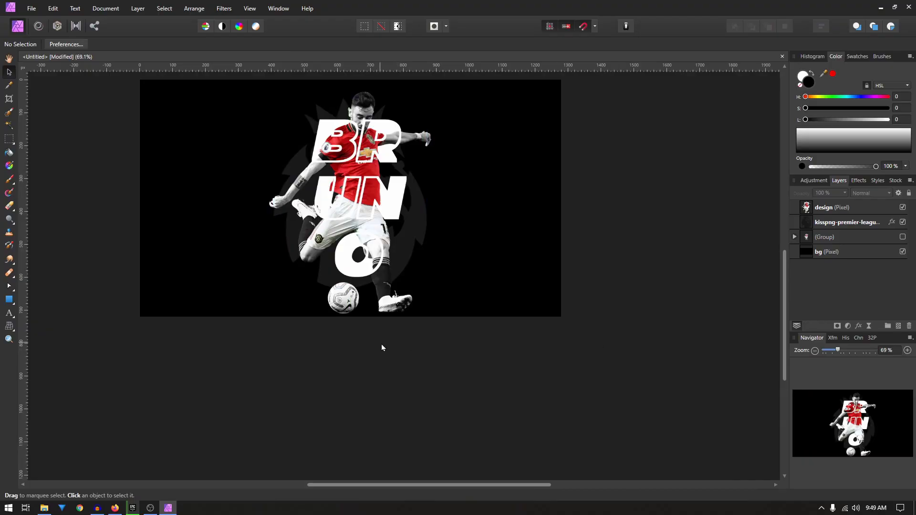
Add a new top pixel layer and set up the Paint Brush at about 550 px.
left_click(899, 327)
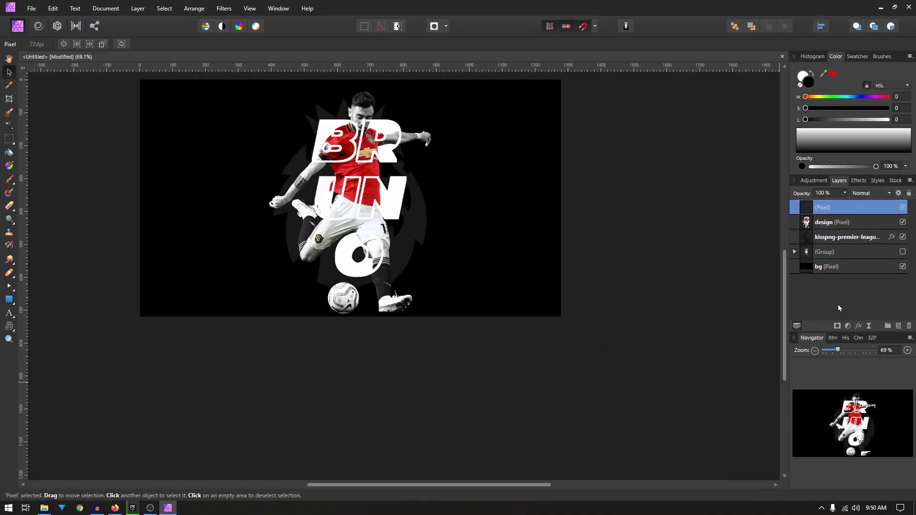
key("b")
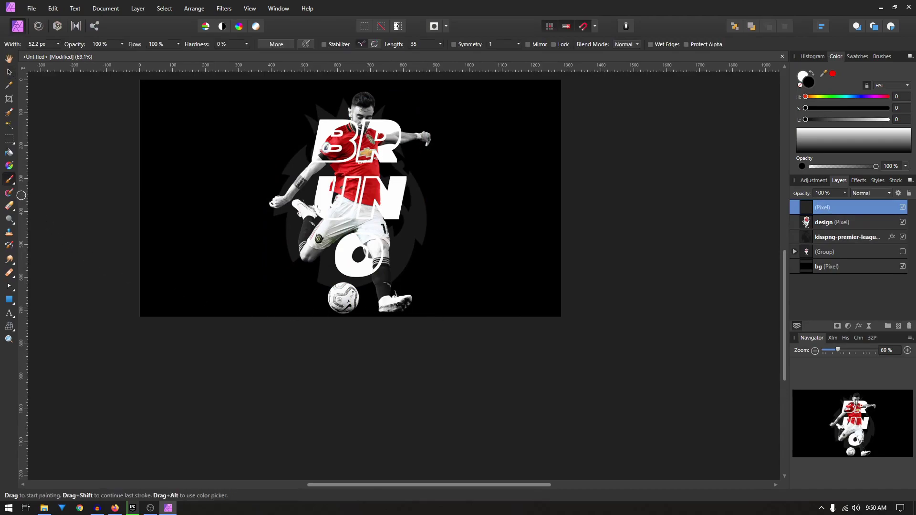
key("bracketright")
key("bracketright")
mouse_move(251, 317)
left_mouse_down()
mouse_move(239, 317)
mouse_move(270, 332)
left_mouse_up()
Set brush flow to 51% and paint soft black over the ball and boots.
left_click(342, 326)
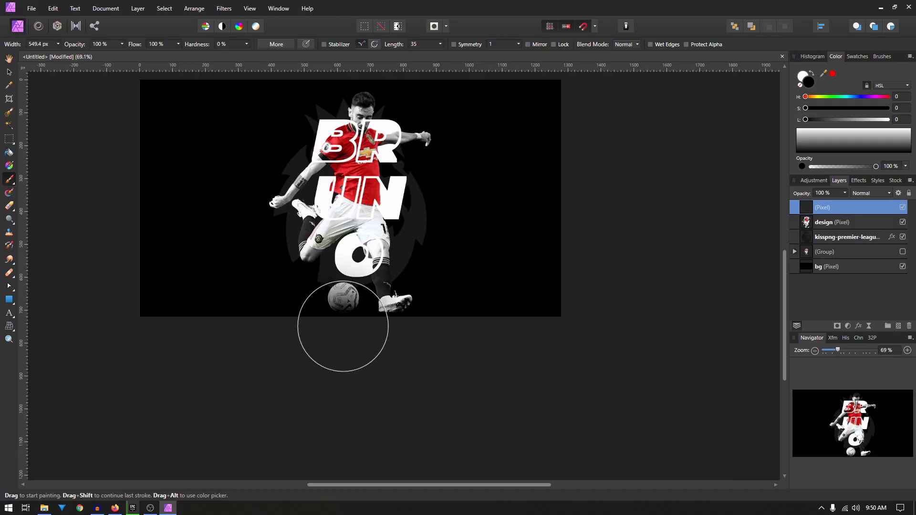
key("ctrl+z")
left_click(178, 44)
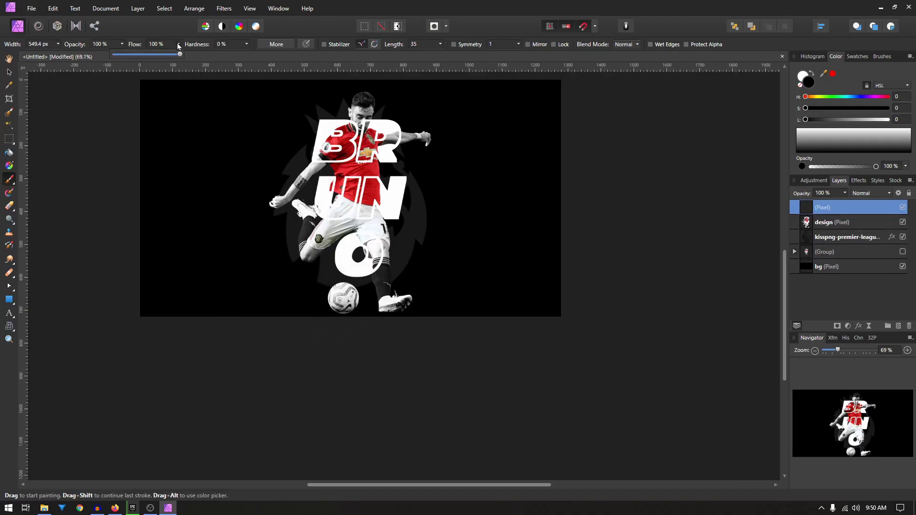
left_click_drag(180, 54, 147, 54)
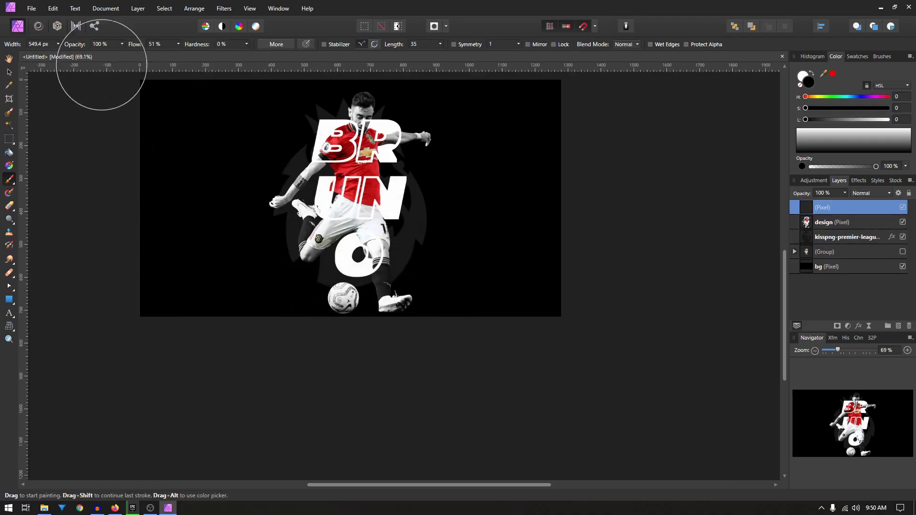
mouse_move(353, 337)
left_mouse_down()
mouse_move(368, 344)
mouse_move(448, 319)
left_mouse_up()
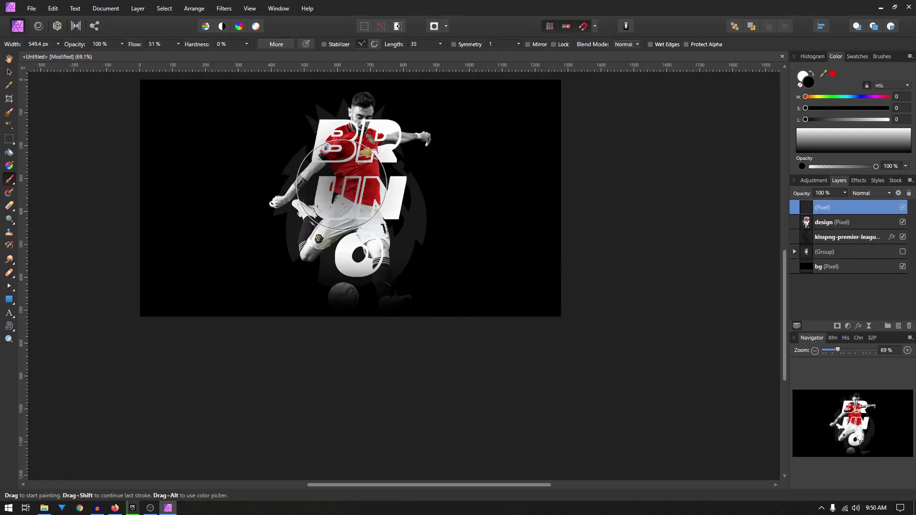
key("ctrl+z")
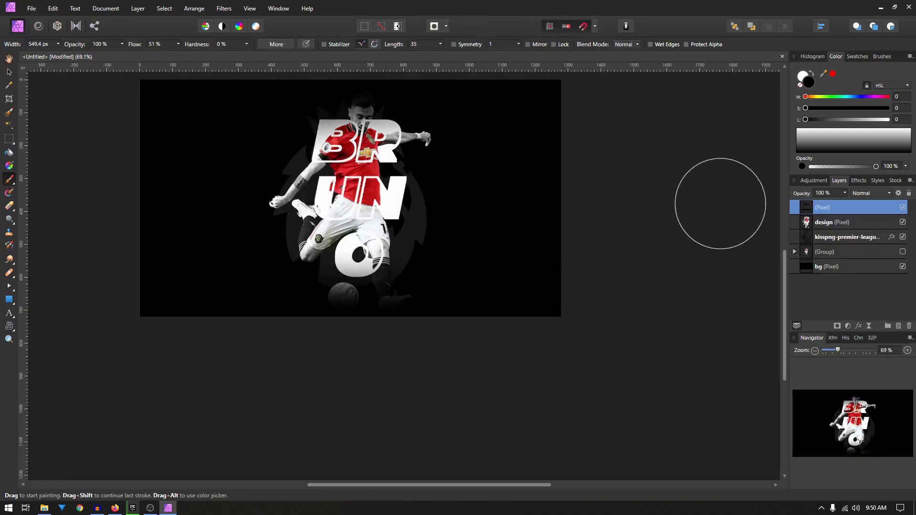
left_click(9, 71)
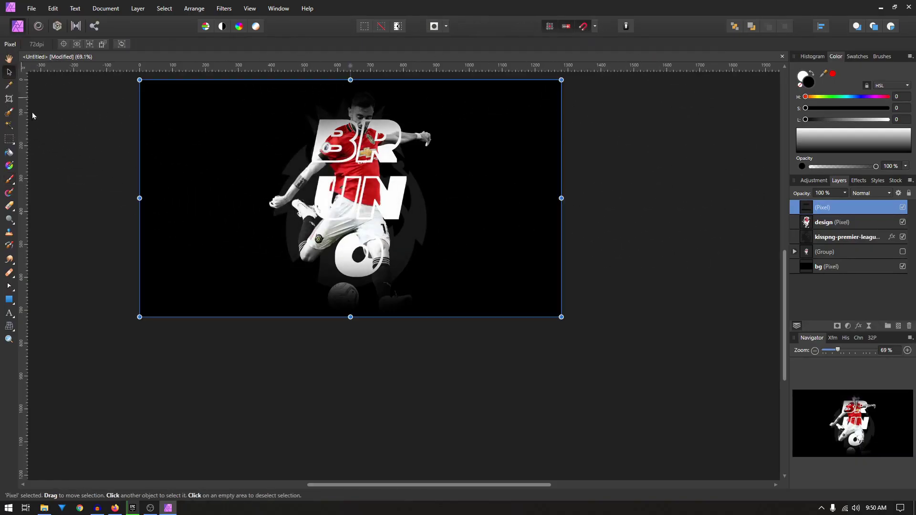
left_click(75, 279)
scroll(523, 360, "down", 1)
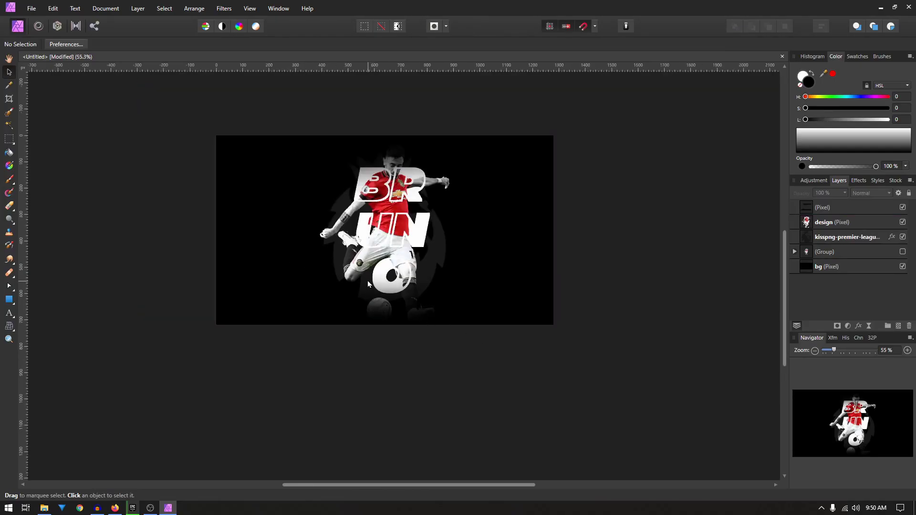
scroll(367, 280, "up", 2)
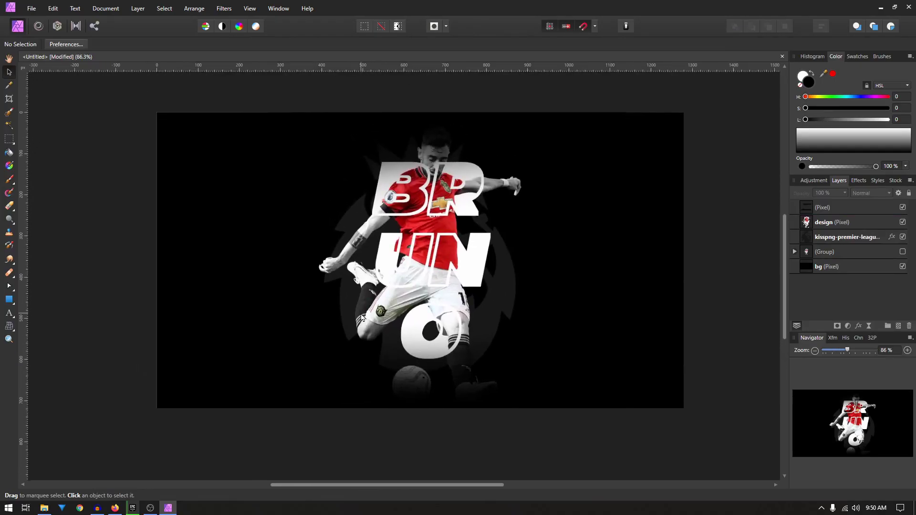
scroll(363, 318, "down", 1)
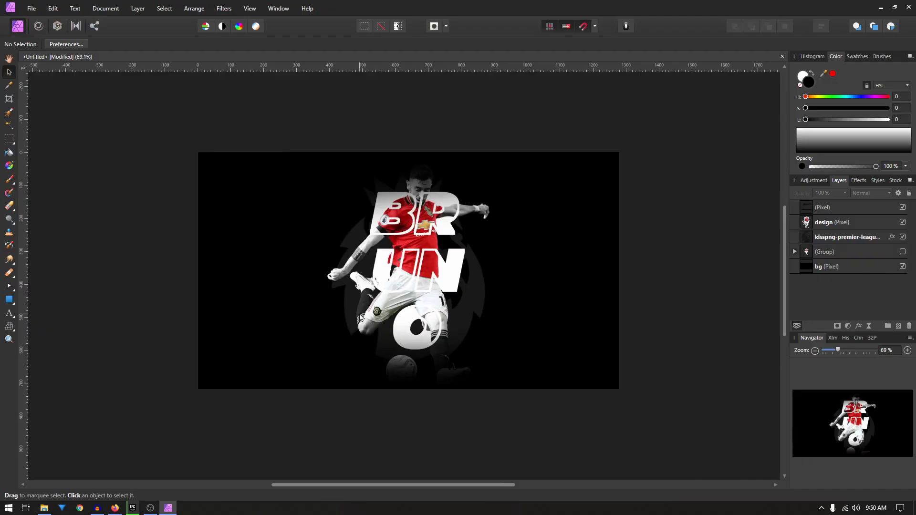
scroll(431, 308, "up", 1)
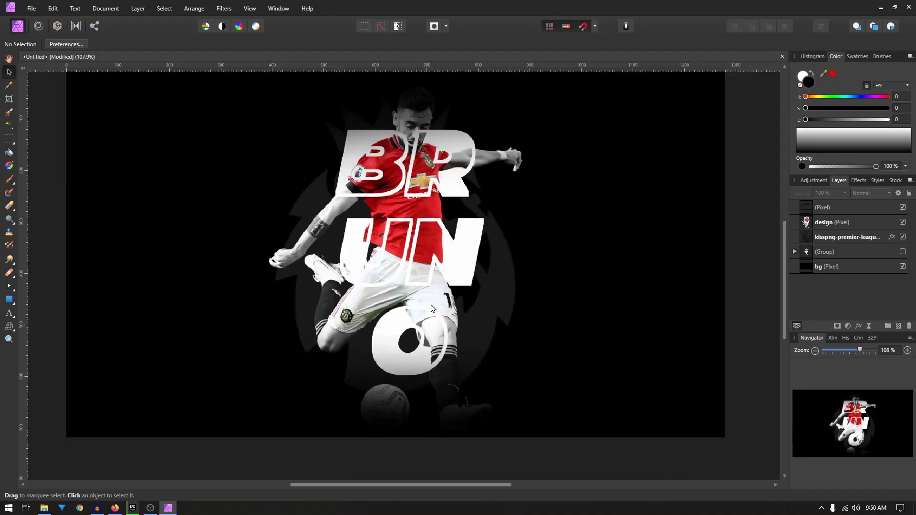